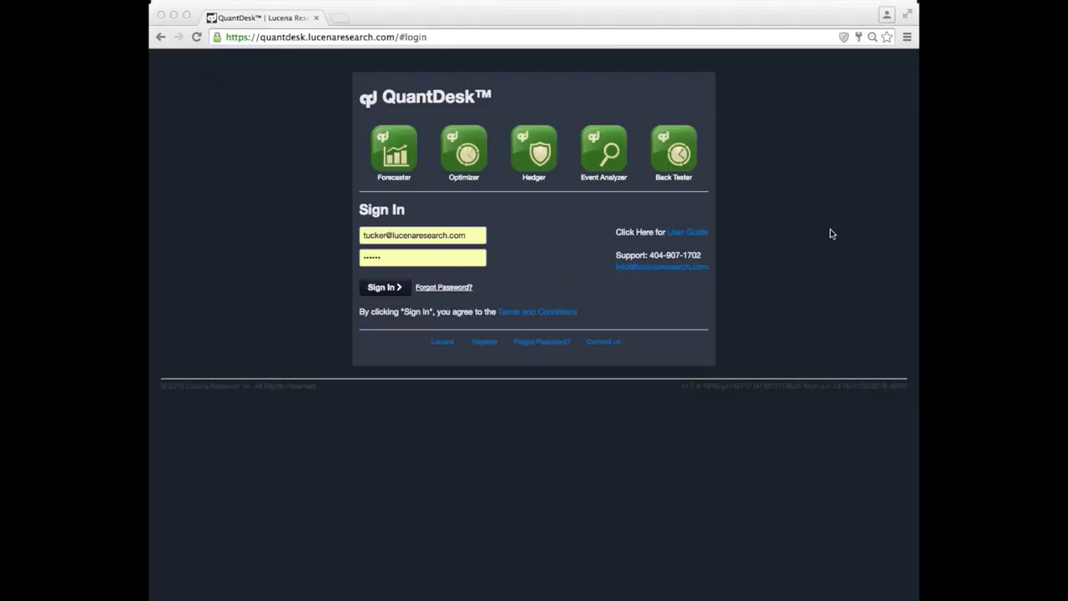
# Sign in to QuantDesk and scroll through the DOW Survivor Bias holdings list
pyautogui.click(382, 287)
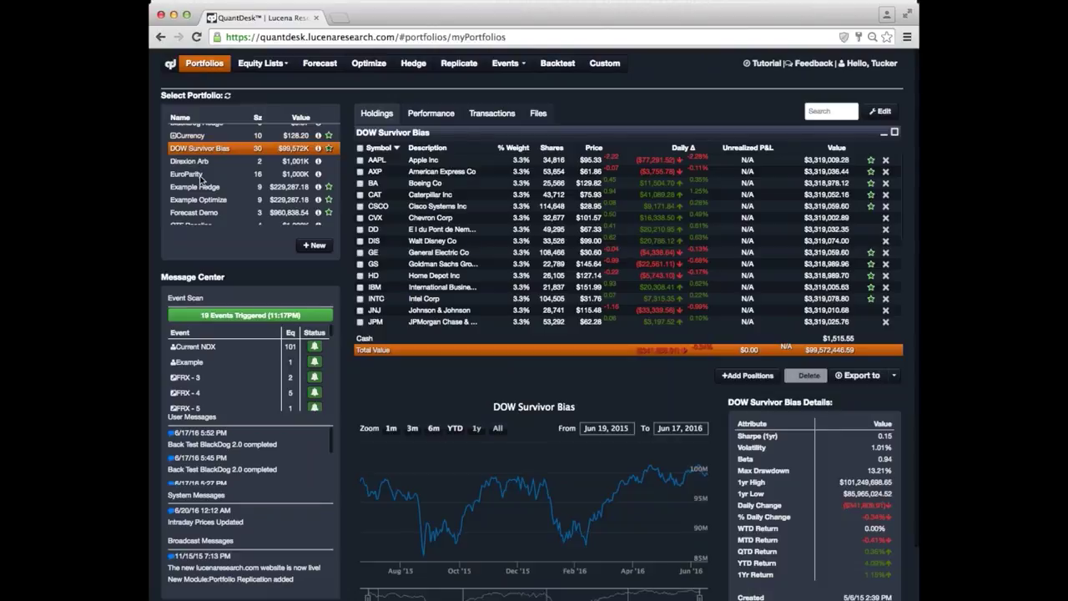
pyautogui.scroll(2, 200, 175)
pyautogui.scroll(2, 200, 176)
pyautogui.scroll(1, 199, 175)
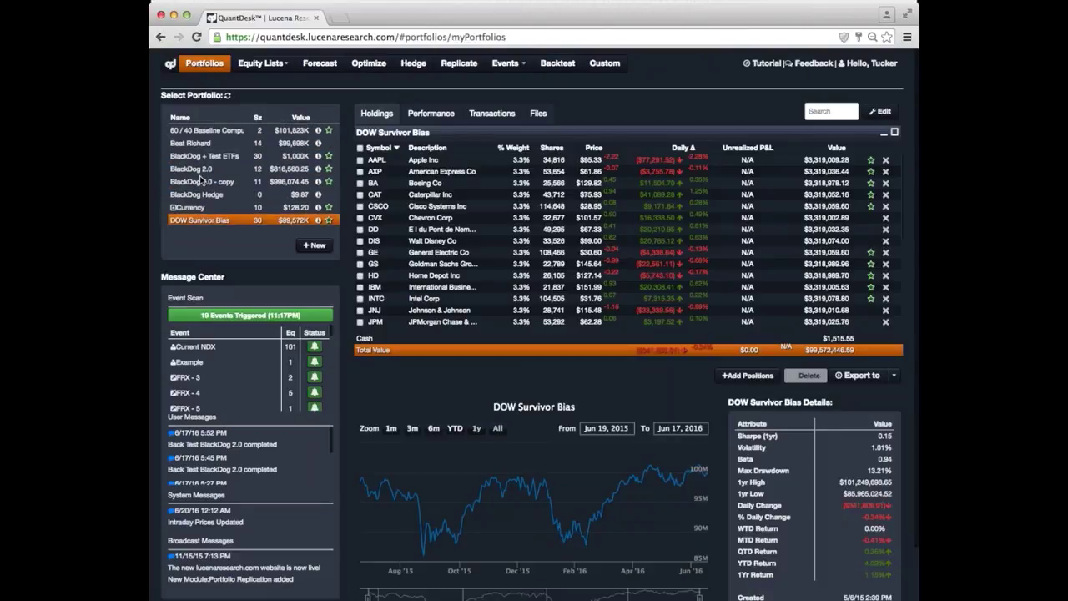
pyautogui.scroll(-2, 199, 175)
pyautogui.scroll(-1, 199, 175)
pyautogui.scroll(-2, 199, 175)
pyautogui.scroll(-1, 200, 179)
pyautogui.scroll(2, 201, 178)
pyautogui.scroll(-3, 201, 178)
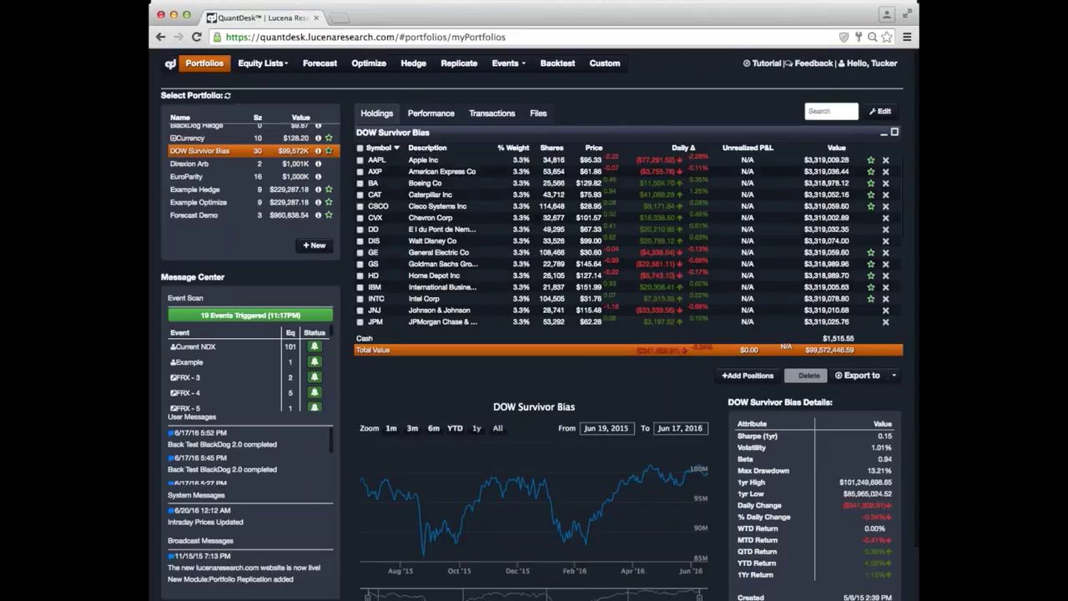
# Show the American Express (AXP) price chart and technical statistics
pyautogui.click(442, 171)
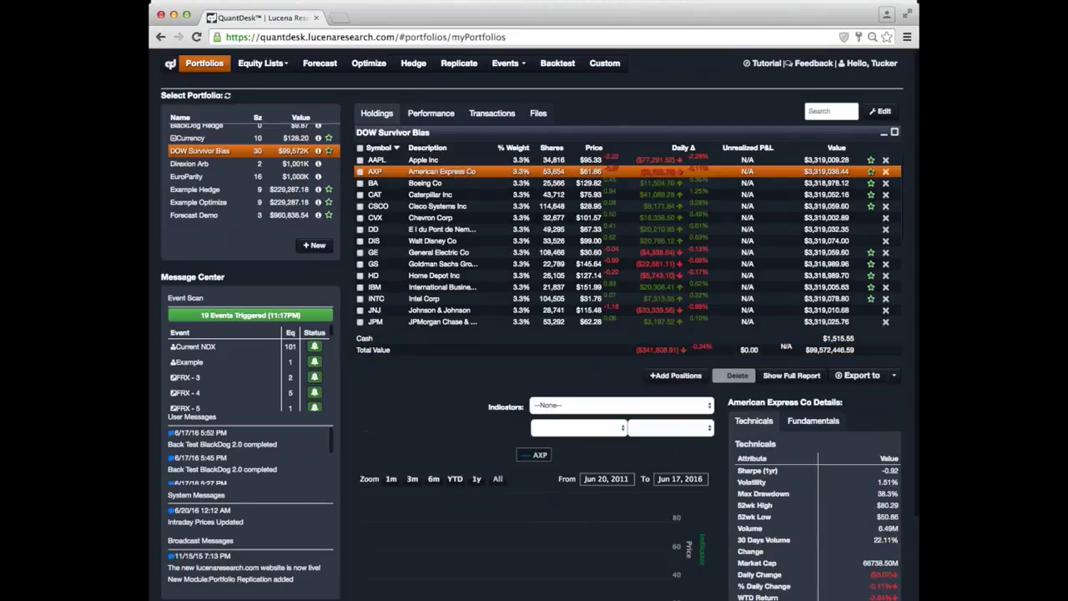
pyautogui.scroll(-3, 421, 438)
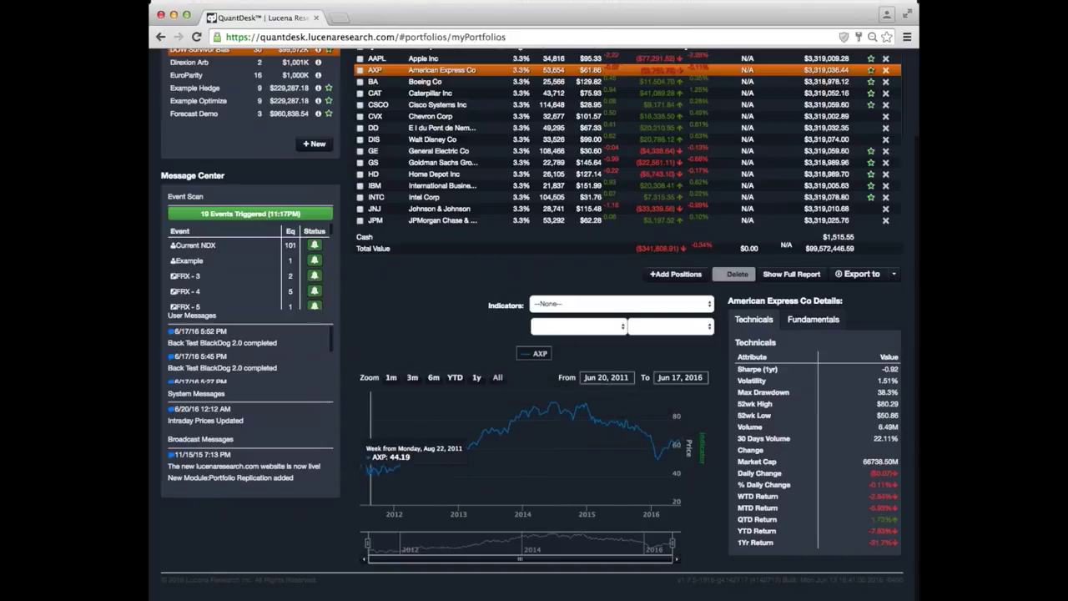
pyautogui.scroll(3, 650, 421)
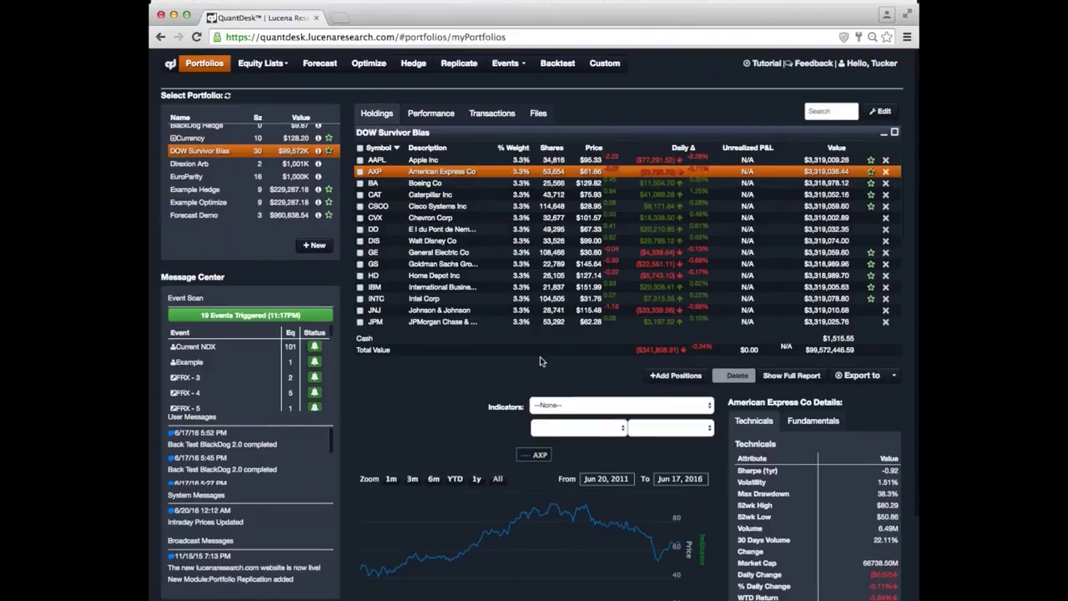
pyautogui.scroll(-3, 539, 356)
pyautogui.scroll(3, 453, 307)
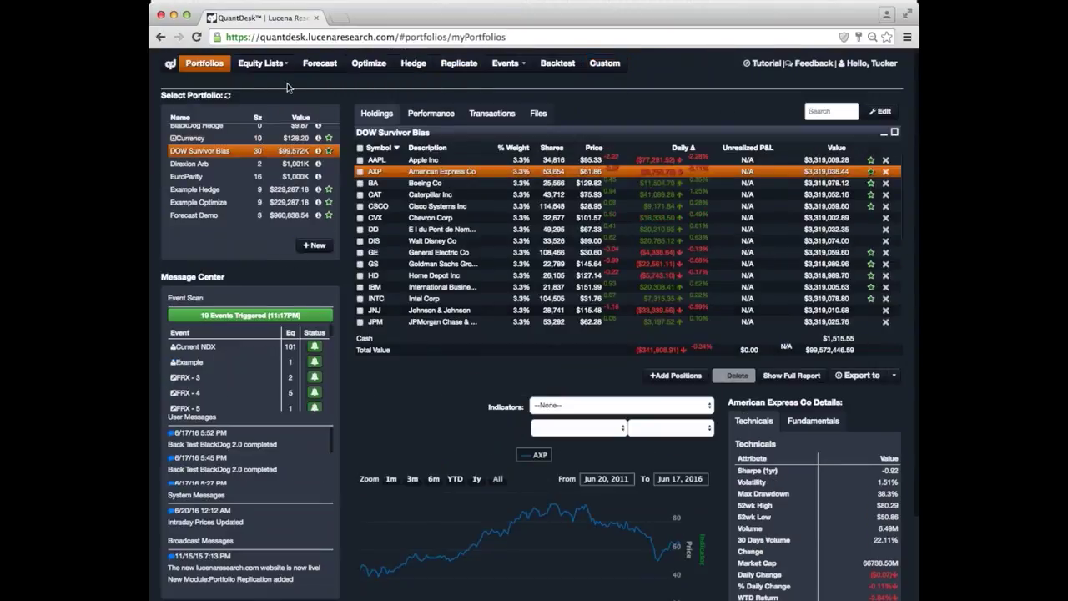
# Forecast DOW Survivor Bias 1 month ahead with 3-month lookback, sorted by %Δ descending
pyautogui.click(319, 66)
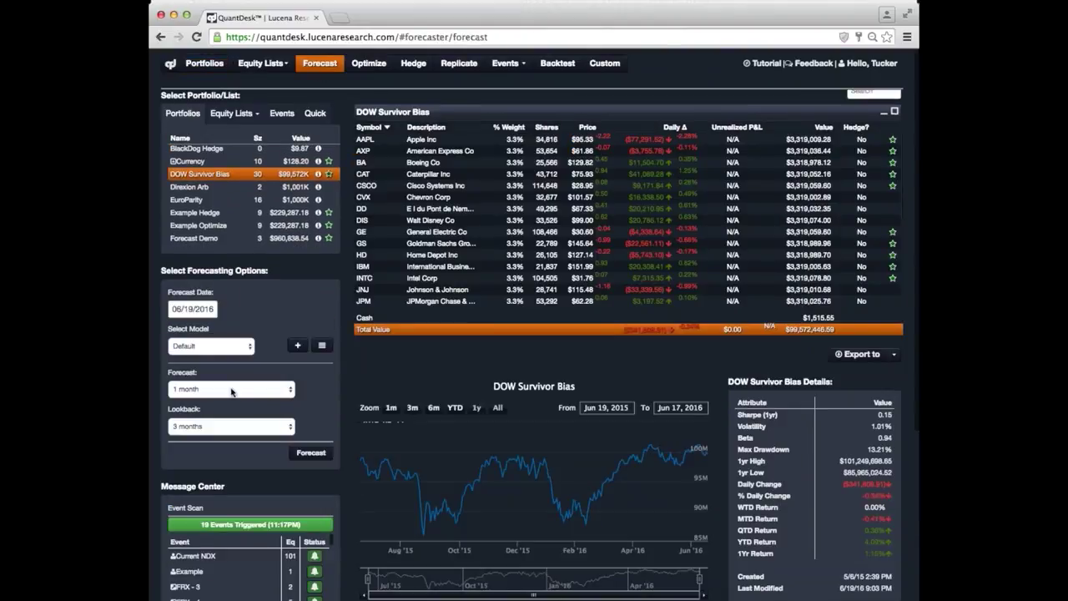
pyautogui.click(232, 391)
pyautogui.click(221, 432)
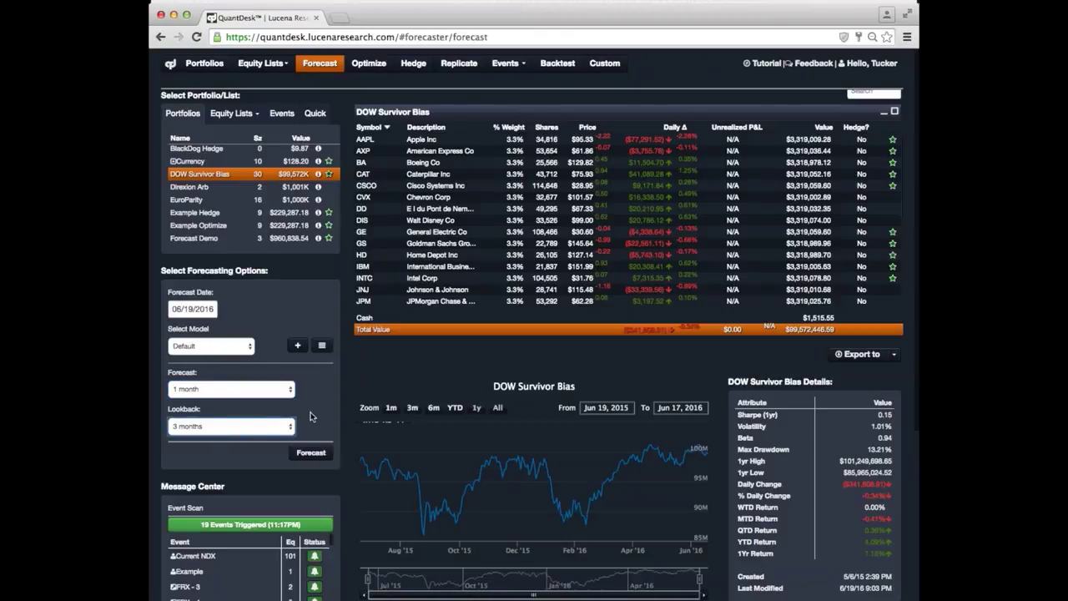
pyautogui.click(312, 453)
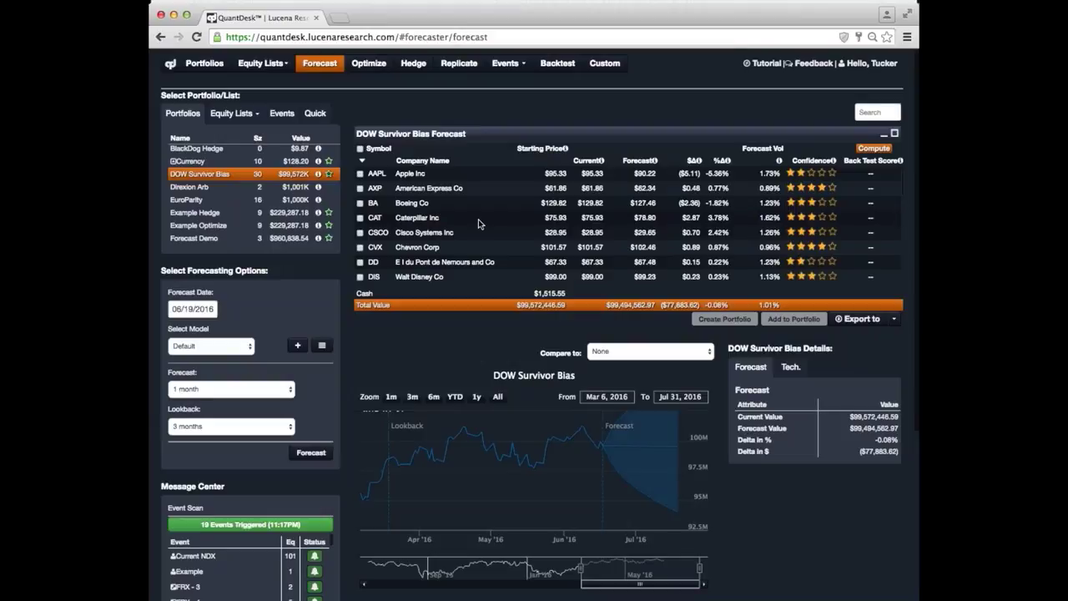
pyautogui.click(722, 161)
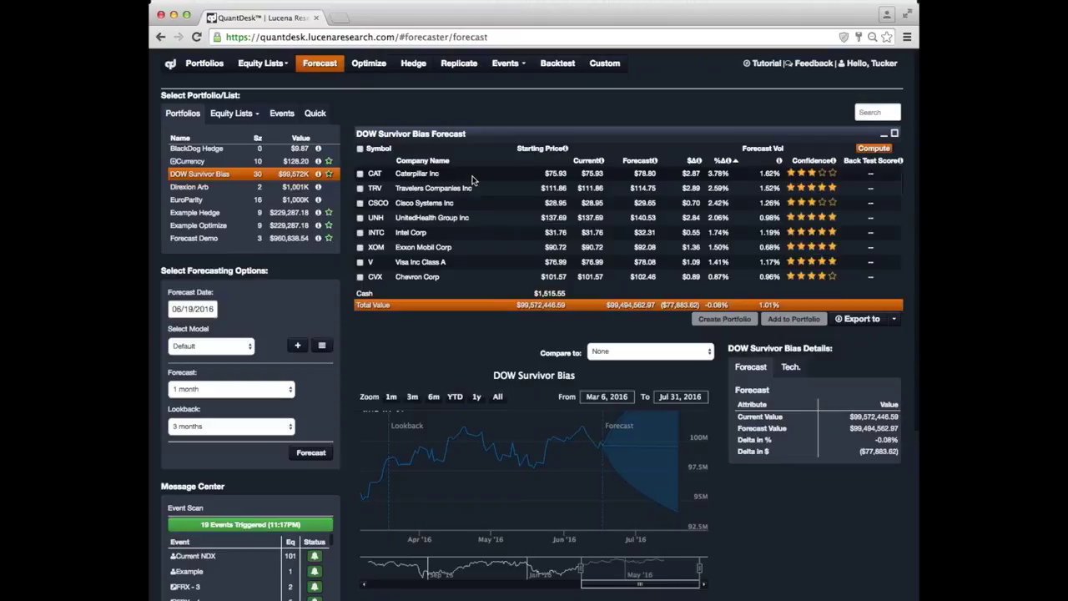
# View the Caterpillar (CAT) forecast, then the Travelers (TRV) forecast chart and details
pyautogui.click(472, 175)
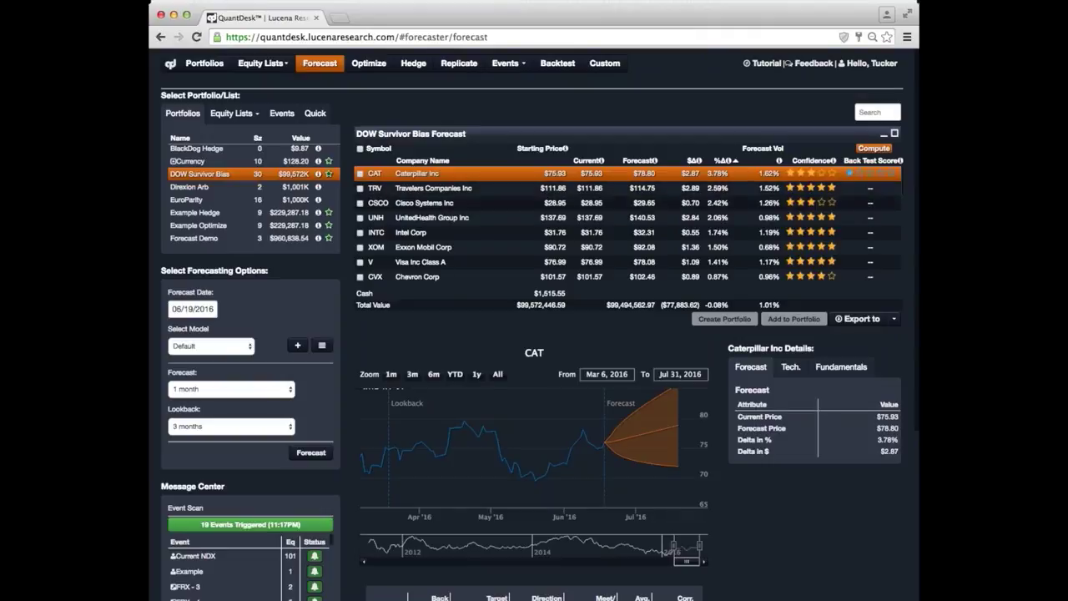
pyautogui.click(530, 191)
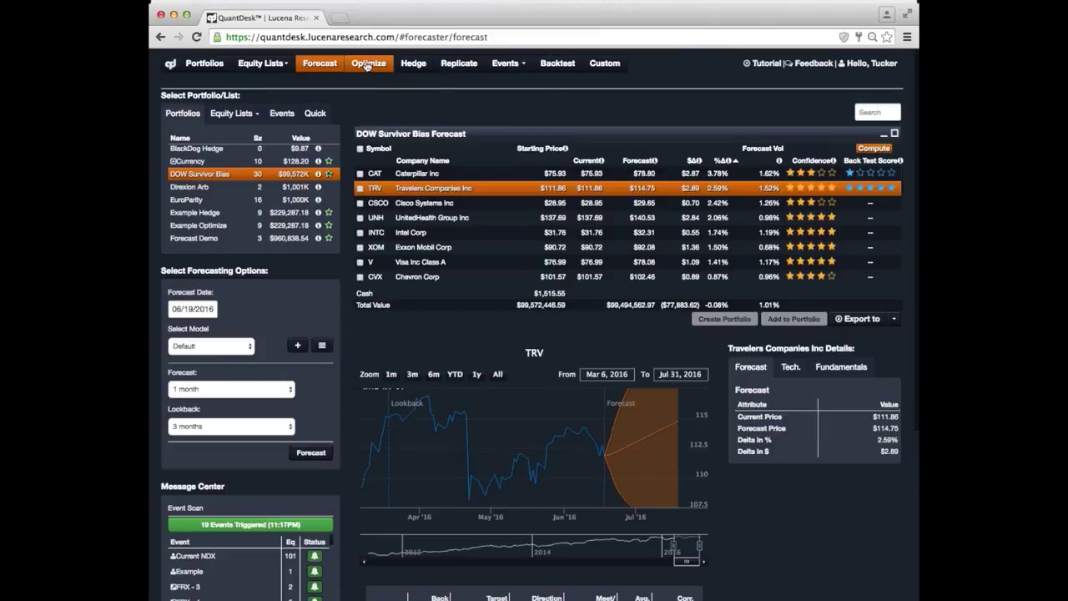
# Enter the optimizer and confirm the Risk Level 5 - Moderate setting
pyautogui.click(366, 64)
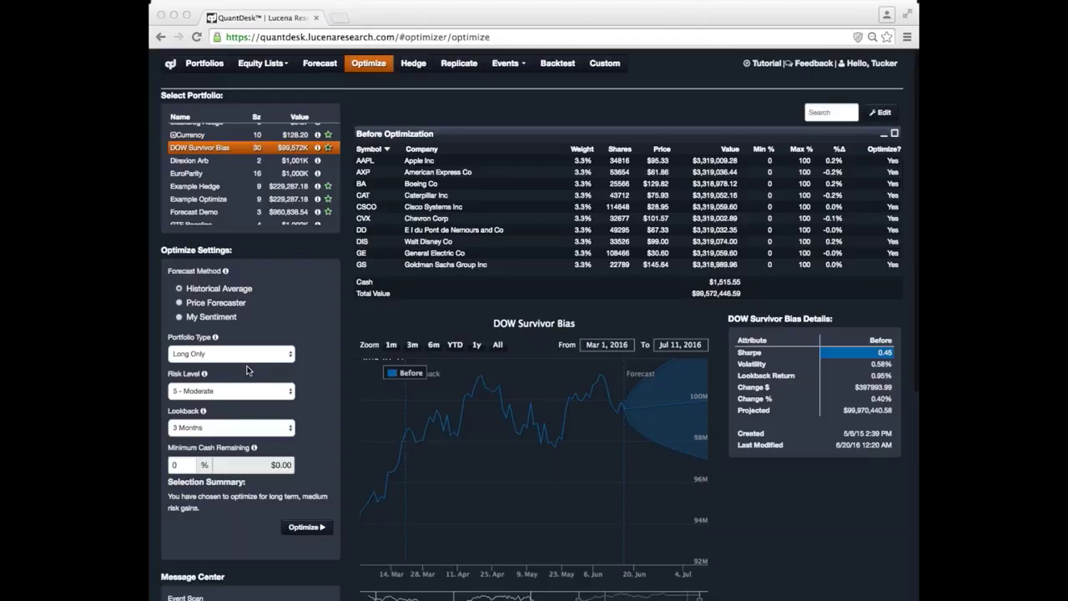
pyautogui.click(240, 392)
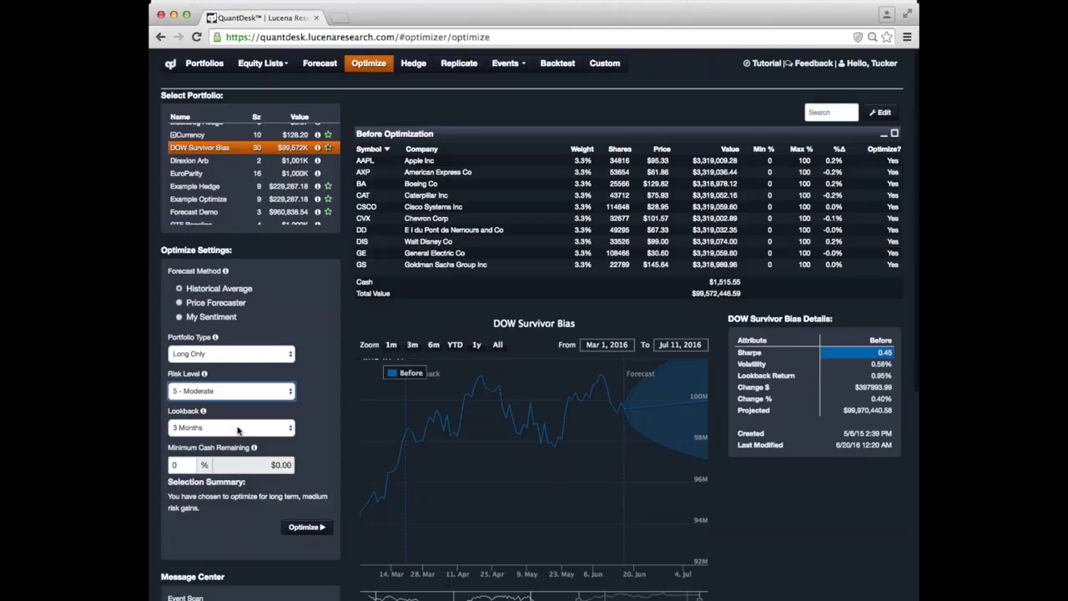
# Run the DOW Survivor Bias optimization and review its suggested trades
pyautogui.click(306, 529)
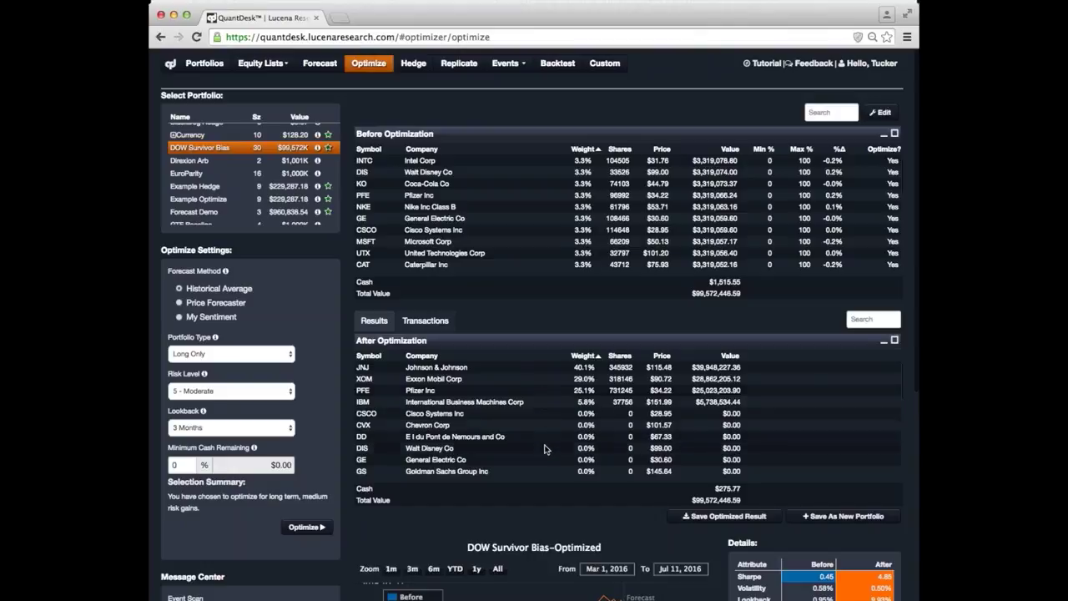
pyautogui.click(429, 326)
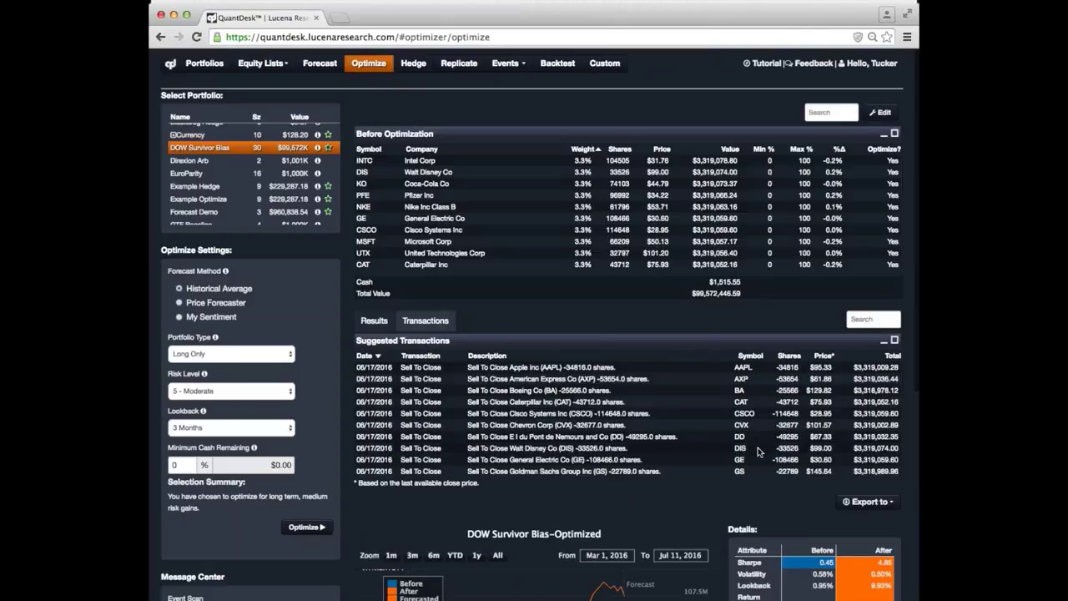
pyautogui.click(374, 321)
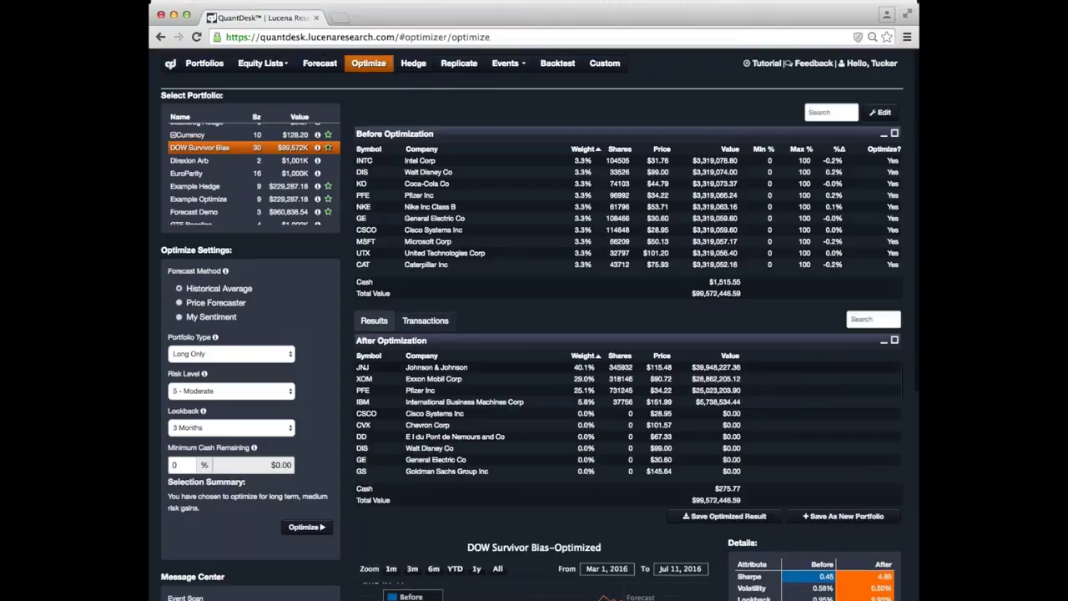
# Scroll through the optimized holdings and enlarge the risk/return chart
pyautogui.scroll(-3, 410, 434)
pyautogui.scroll(-2, 410, 433)
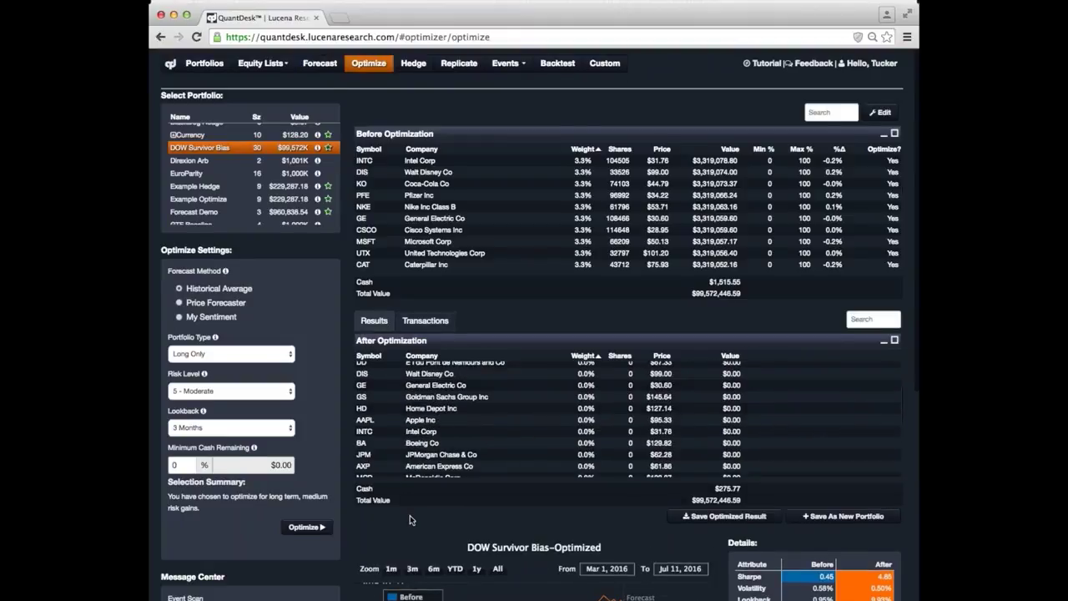
pyautogui.scroll(-1, 409, 515)
pyautogui.scroll(-4, 409, 515)
pyautogui.scroll(-3, 410, 516)
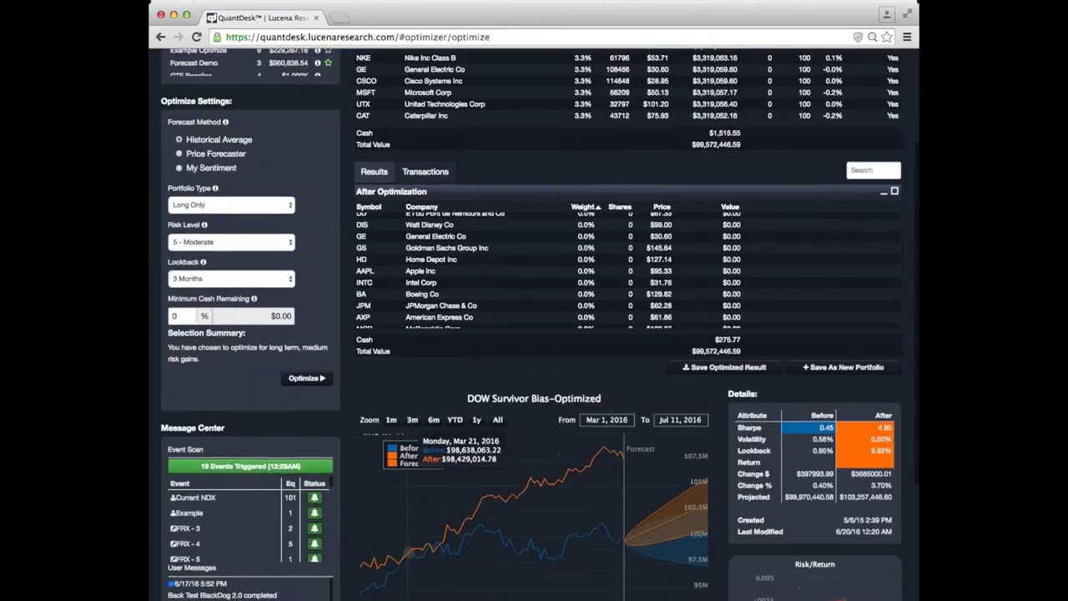
pyautogui.scroll(-2, 409, 516)
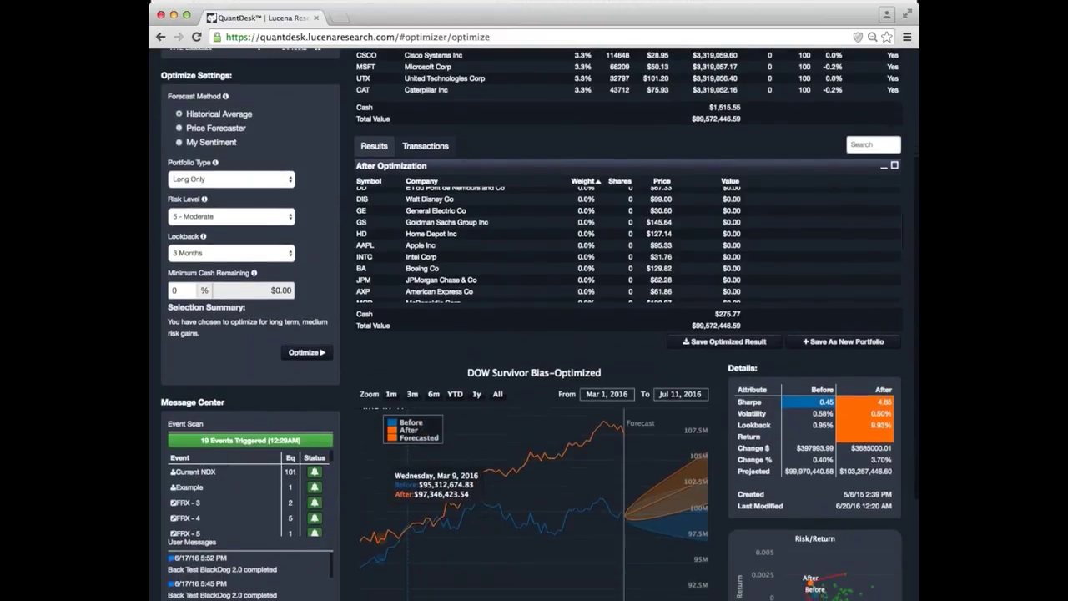
pyautogui.scroll(-1, 409, 516)
pyautogui.scroll(-1, 410, 515)
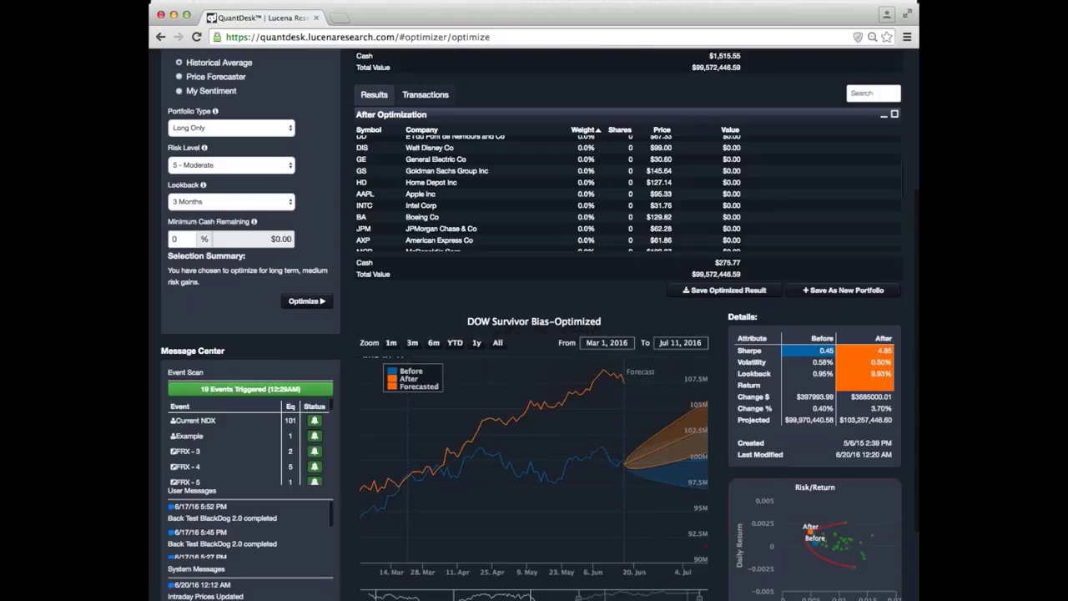
pyautogui.click(740, 483)
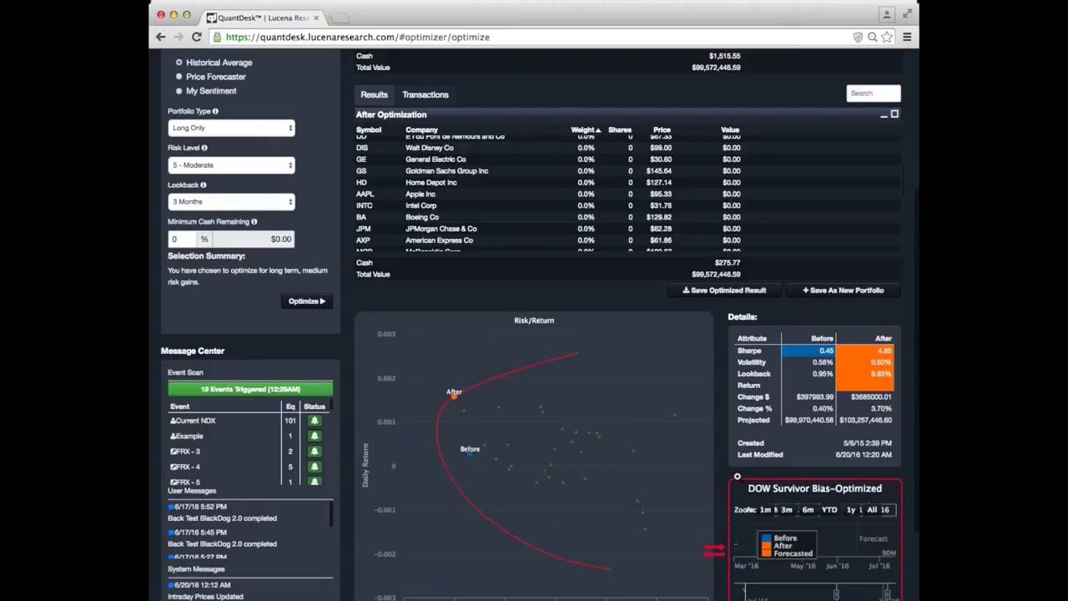
pyautogui.scroll(-1, 534, 333)
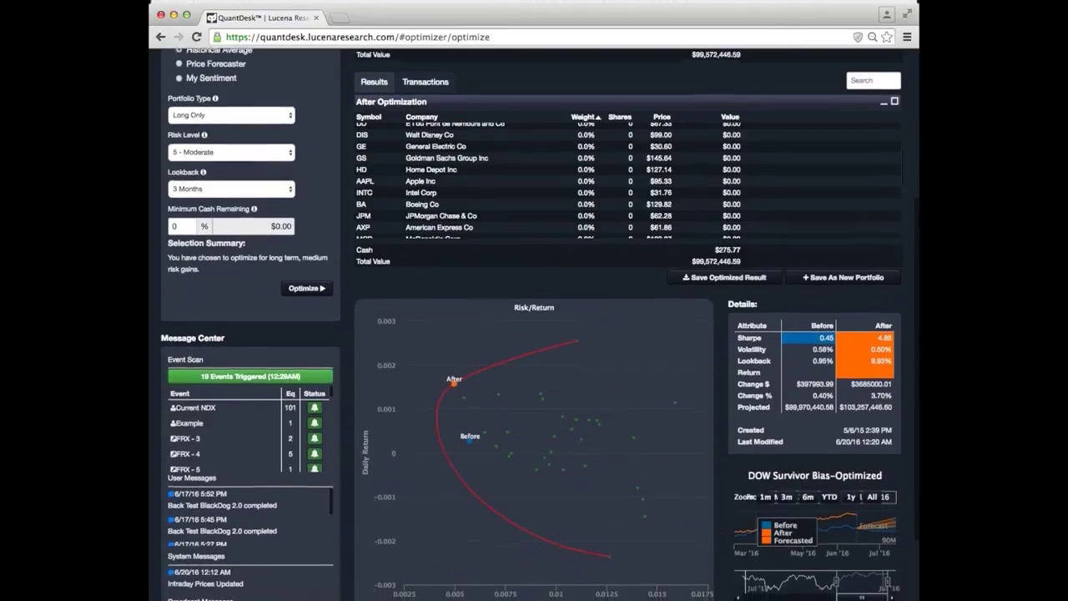
pyautogui.scroll(-1, 534, 333)
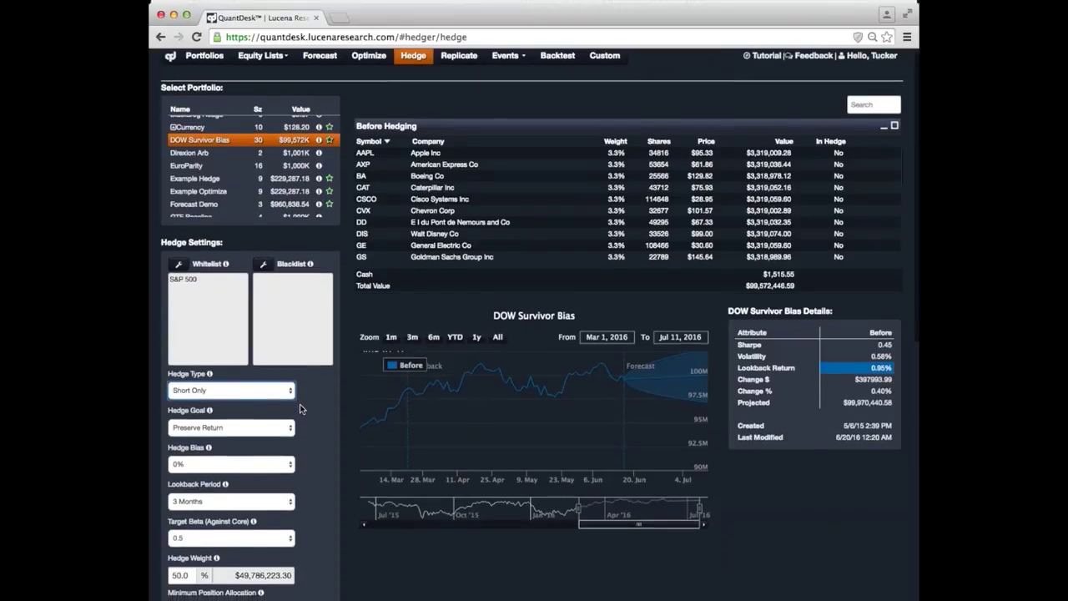
# Run the hedge on DOW Survivor Bias from the bottom of Hedge Settings
pyautogui.scroll(-2, 299, 404)
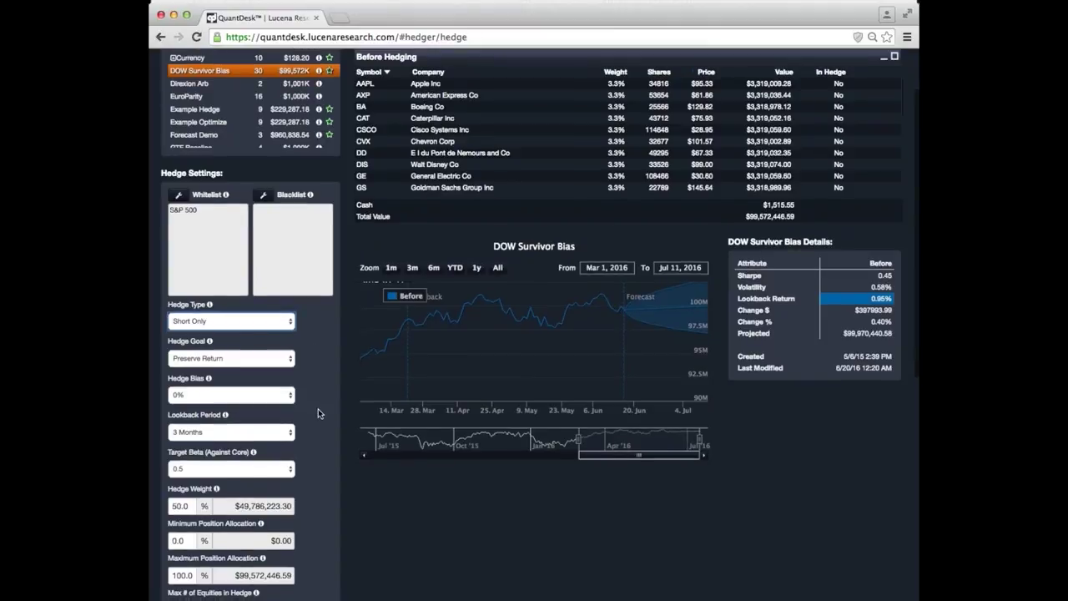
pyautogui.scroll(-2, 317, 412)
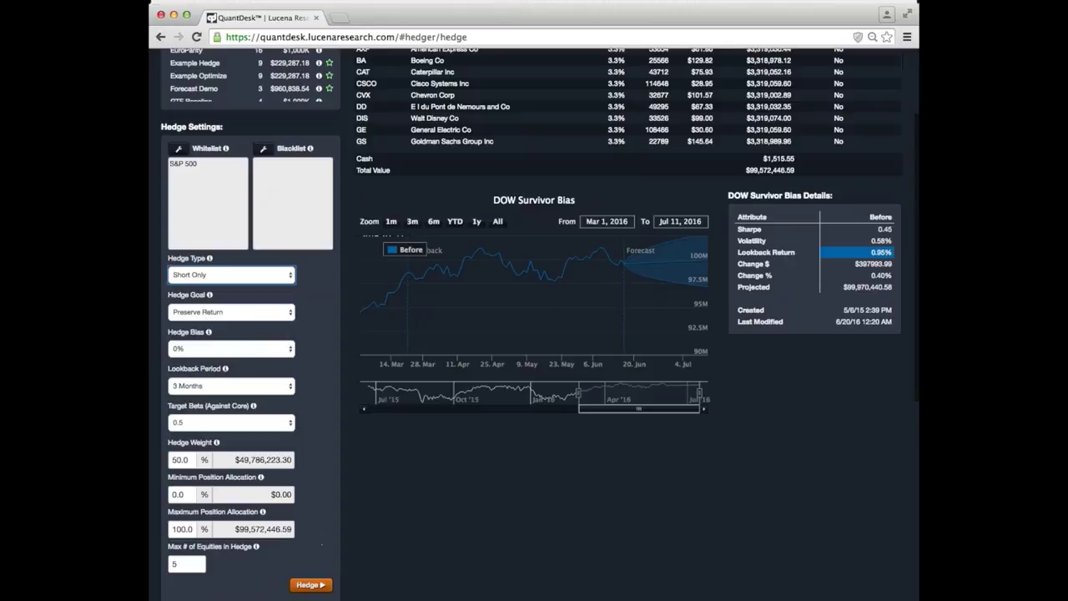
pyautogui.click(321, 587)
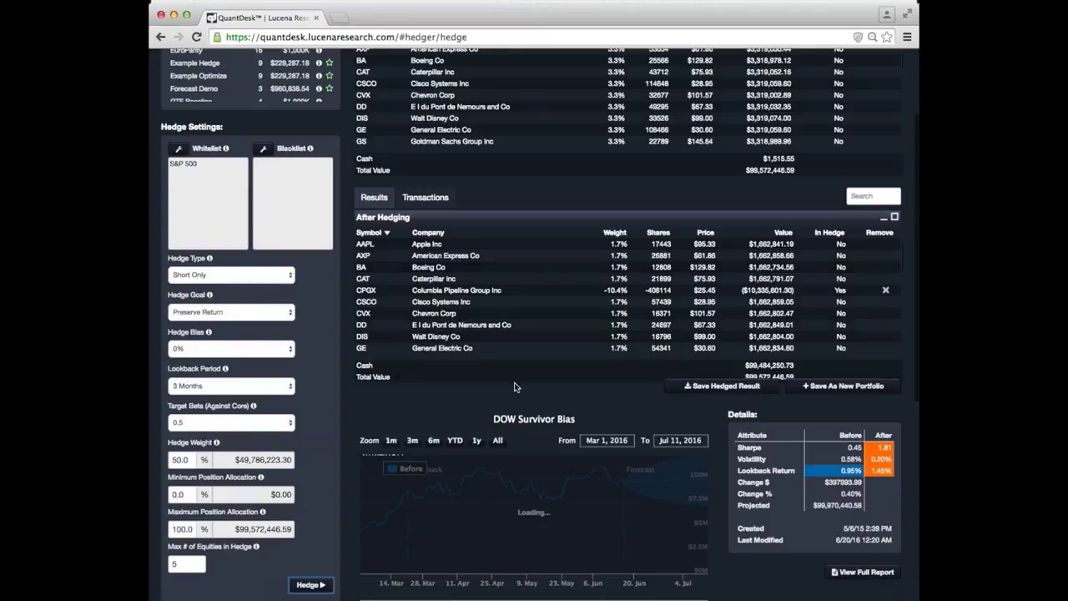
# List the hedge's trades, including short sales of Wyndham, TECO, Oracle, Juniper, Columbia Pipeline
pyautogui.scroll(-3, 514, 382)
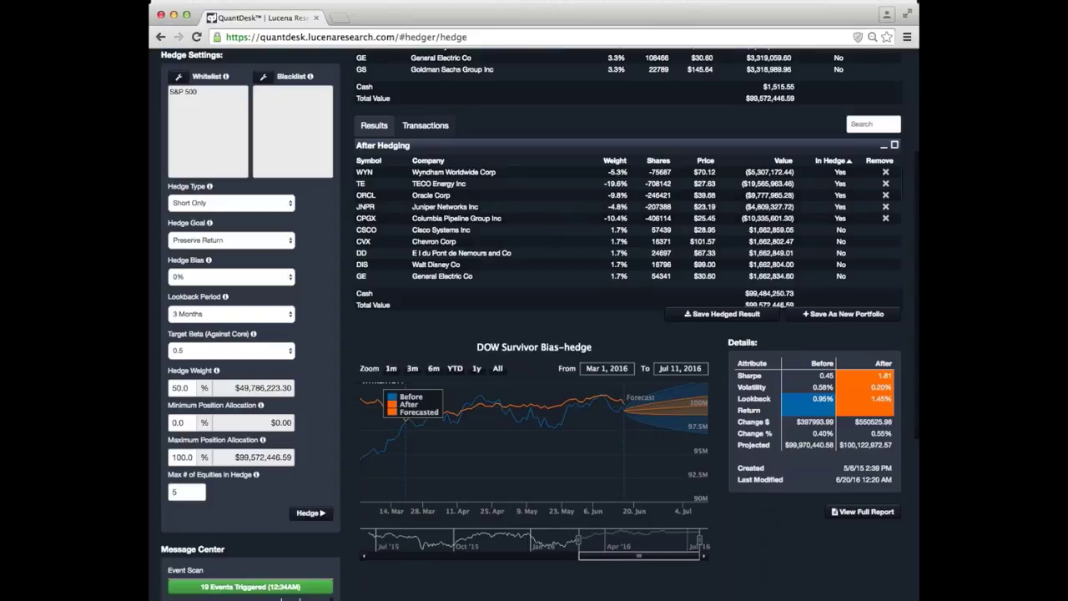
pyautogui.click(446, 129)
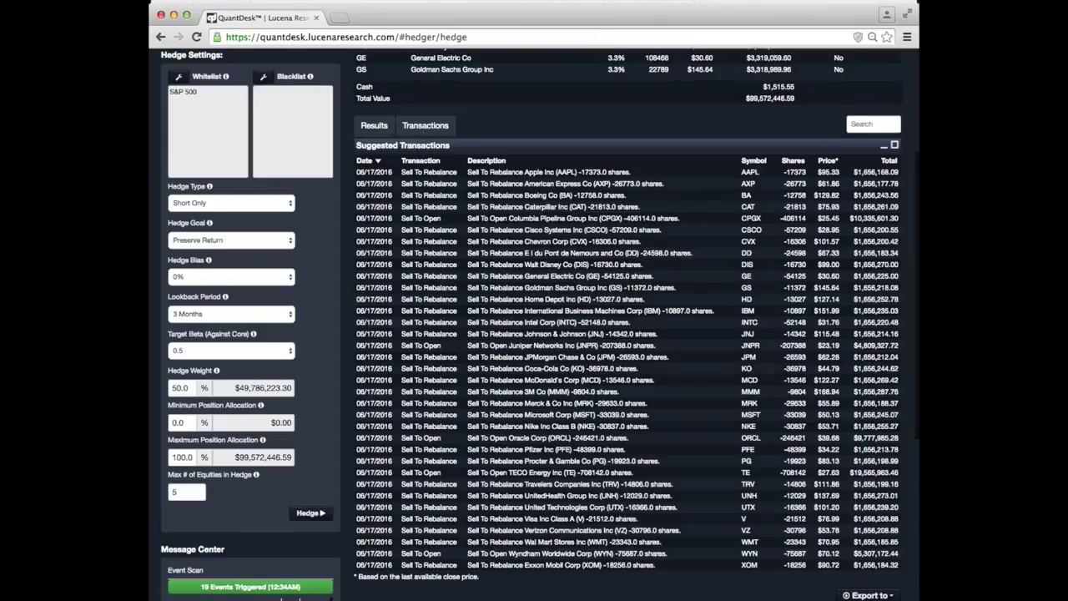
# Return to the hedged holdings results, chart and details
pyautogui.click(374, 128)
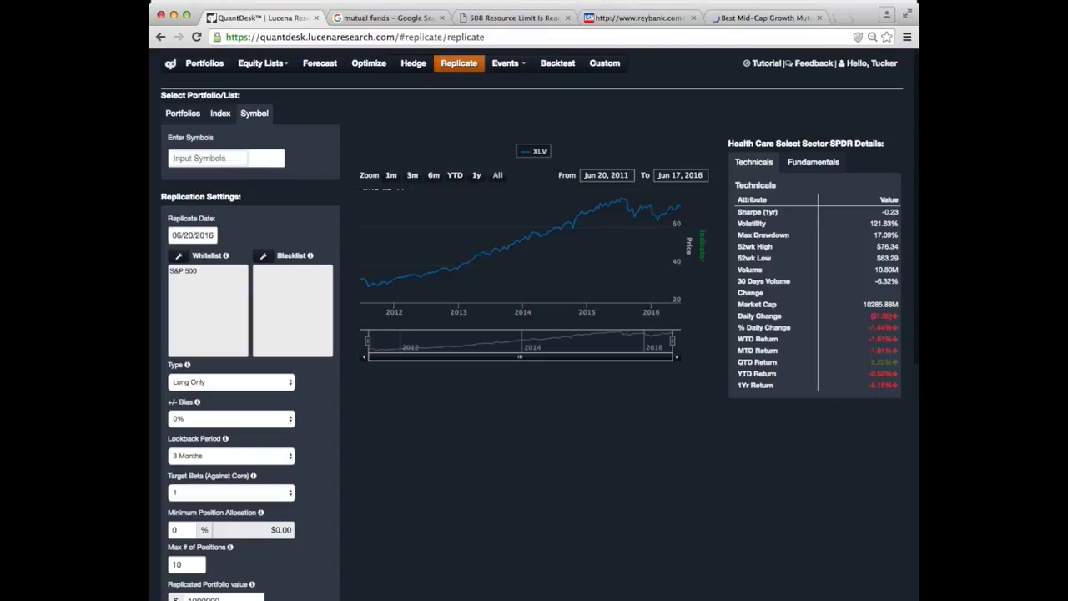
# Replicate the XLE fund with ten positions, producing a Chevron-led energy replica
pyautogui.write('XLE')
pyautogui.press('Return')
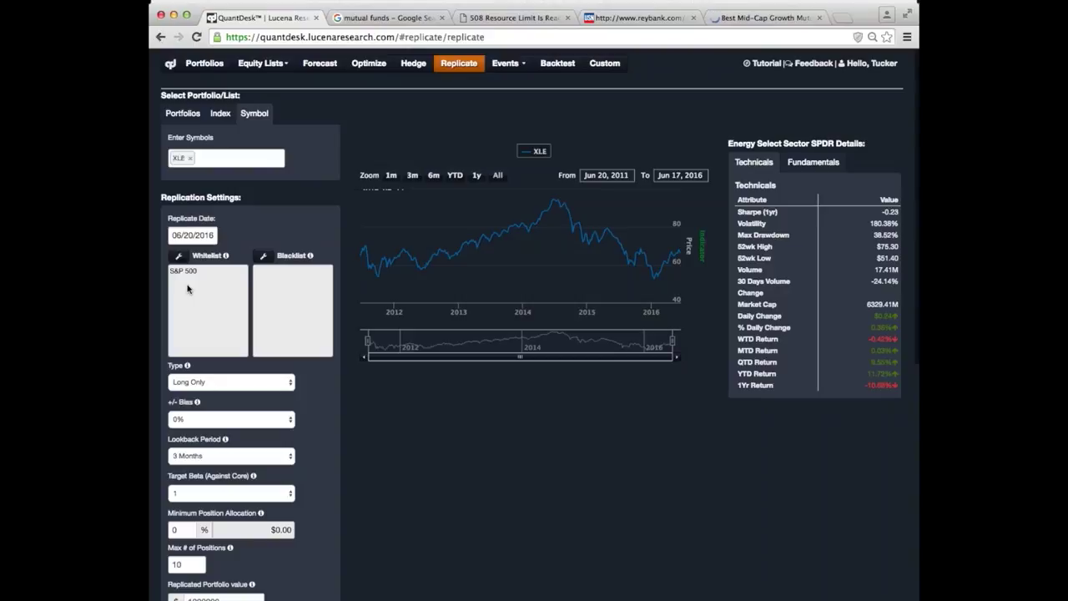
pyautogui.scroll(-2, 346, 406)
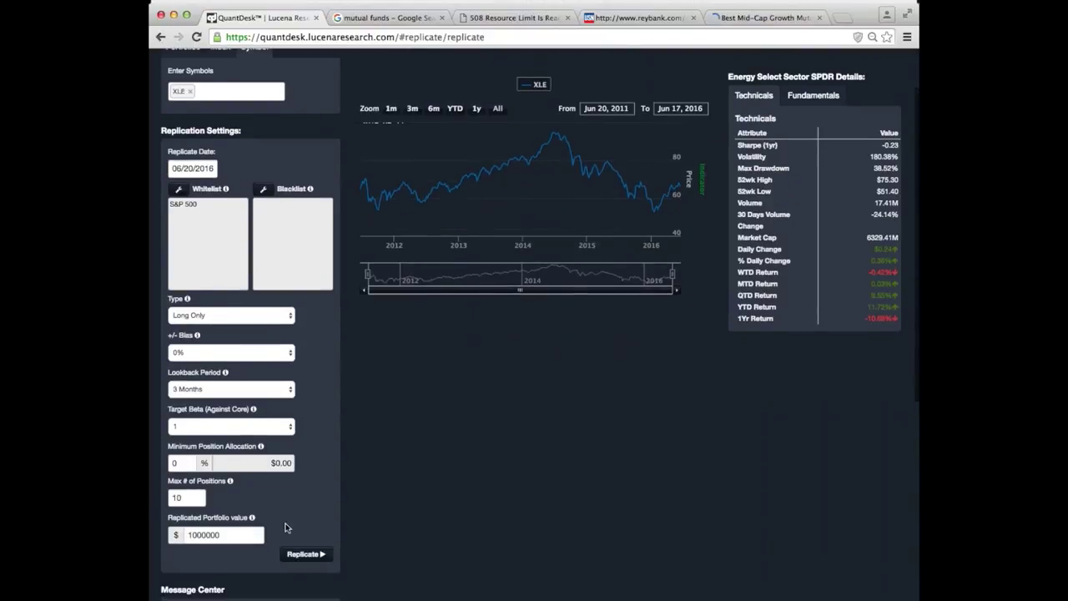
pyautogui.click(308, 554)
pyautogui.click(308, 554)
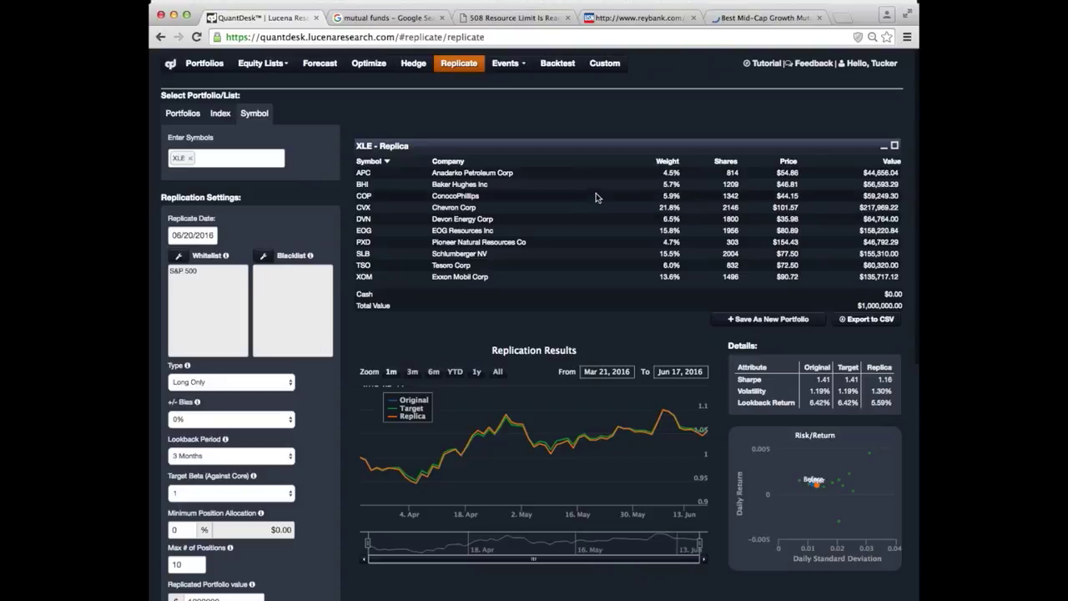
# Sort the XLE - Replica table by weight, largest first, topped by Chevron's 21.8%
pyautogui.click(667, 162)
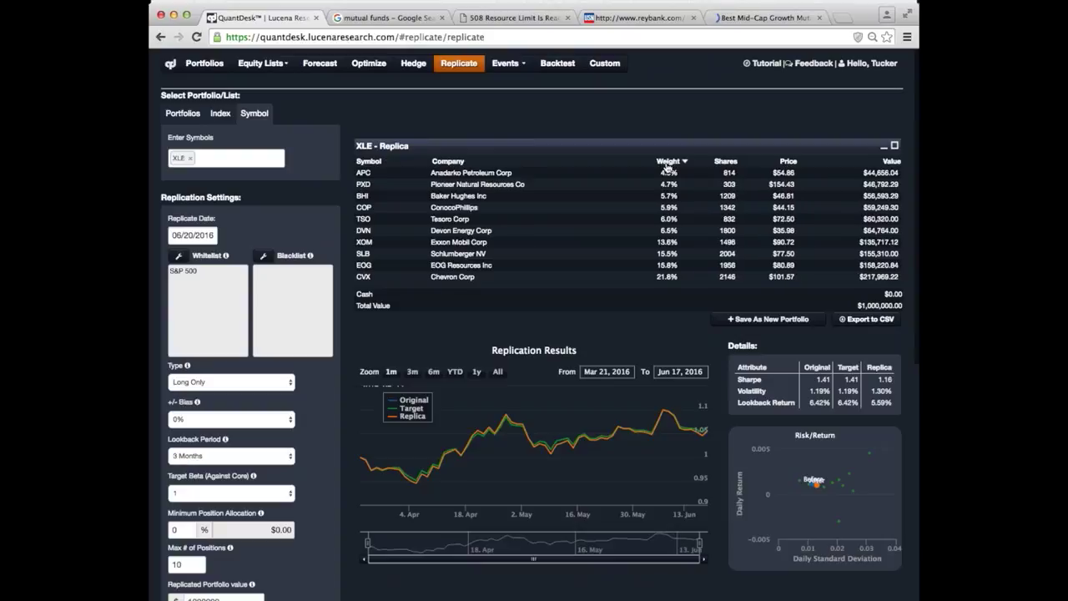
pyautogui.click(667, 163)
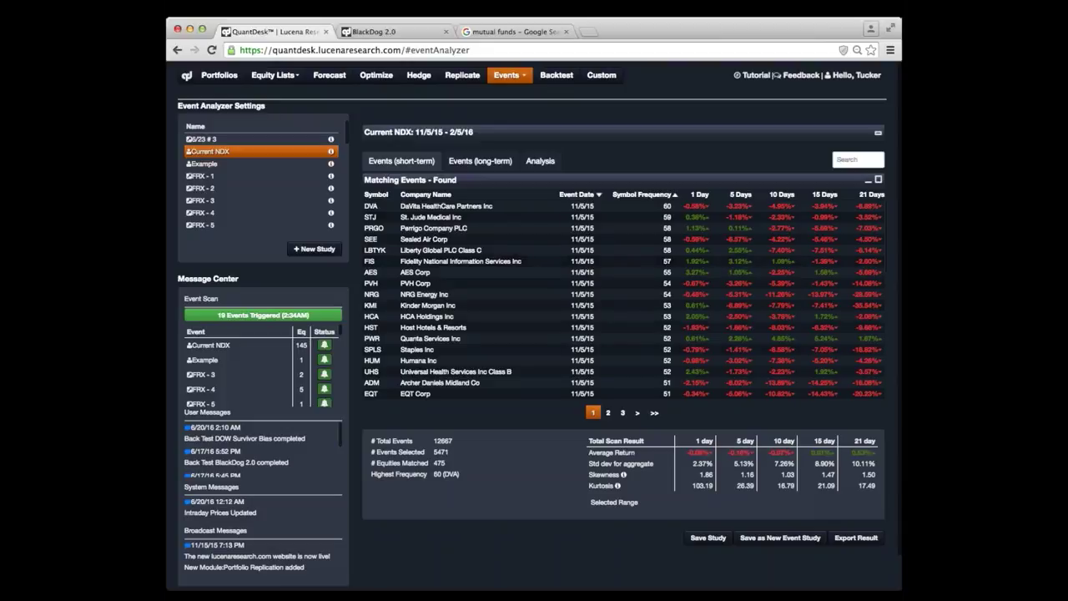
# Show the third page of Current NDX matching events and highlight the 12667 total events
pyautogui.click(622, 415)
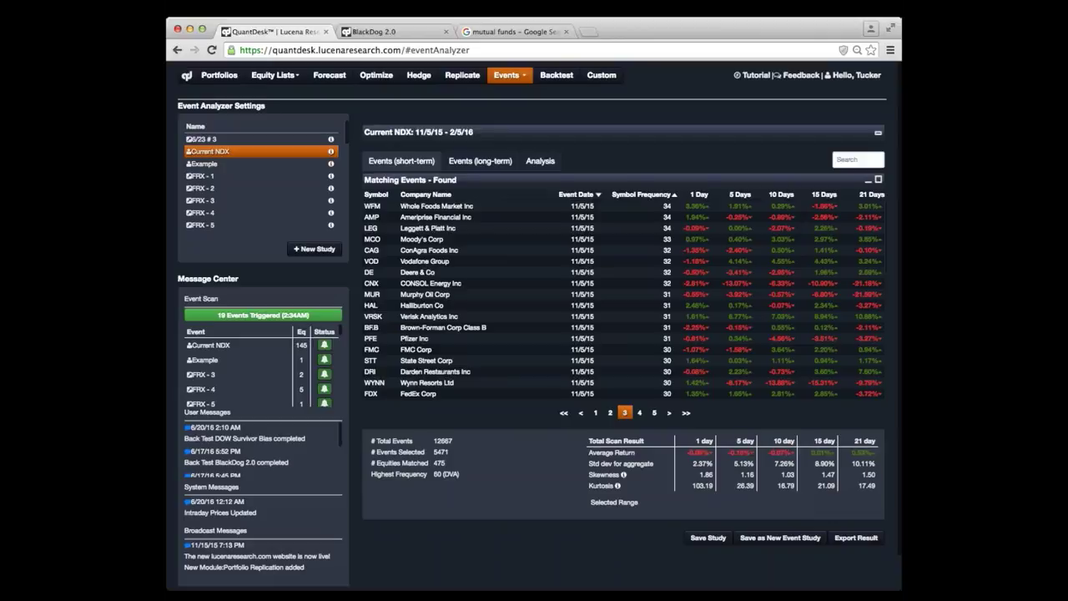
pyautogui.moveTo(432, 441); pyautogui.dragTo(453, 440)
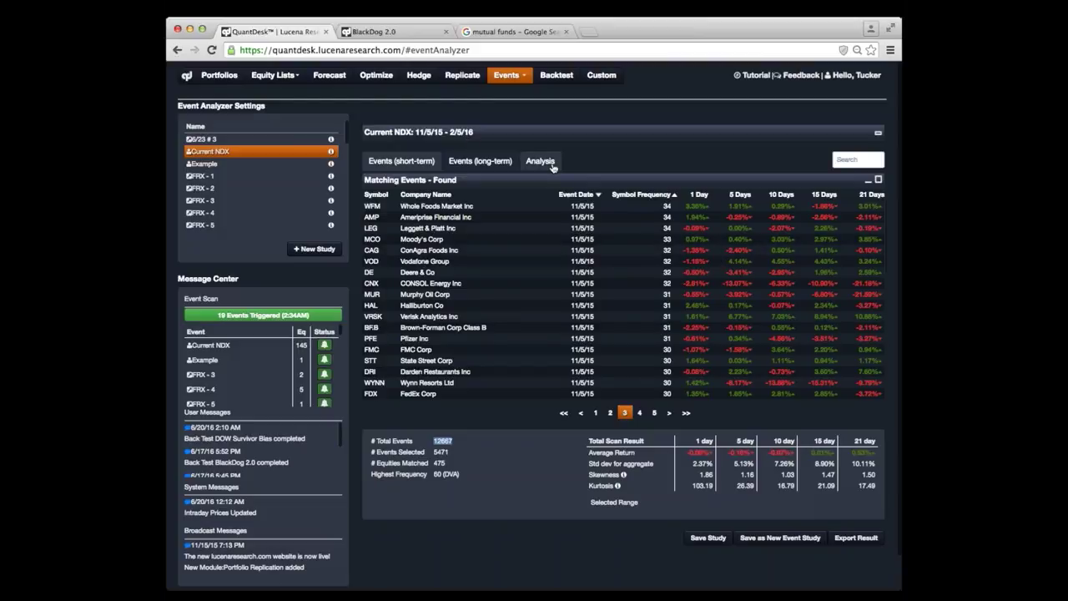
# Switch the Current NDX study to the Analysis view with the sector treemap scaled by event frequency
pyautogui.click(540, 161)
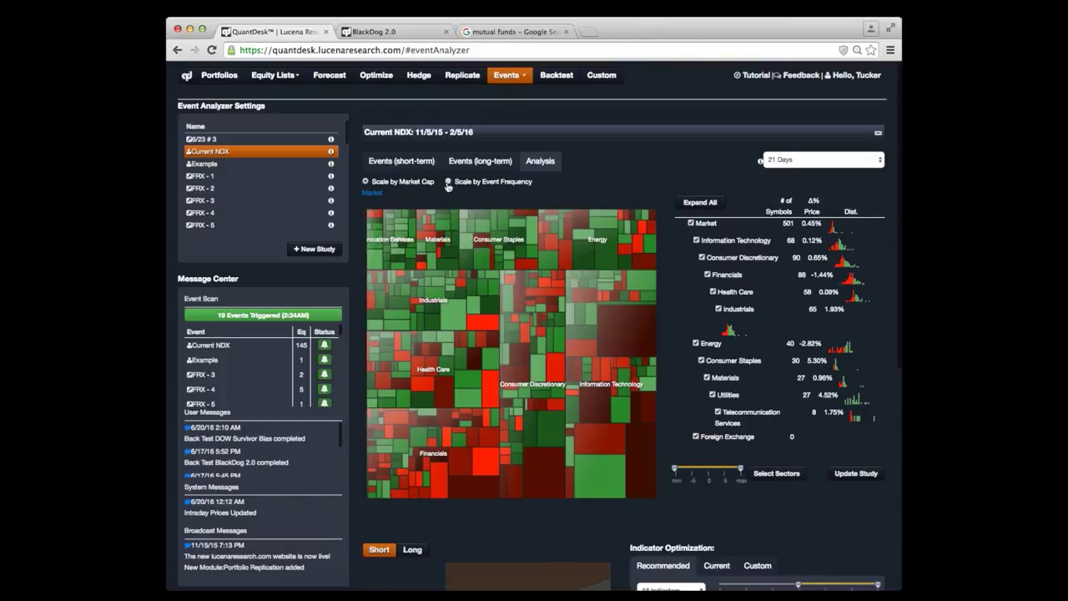
pyautogui.click(448, 182)
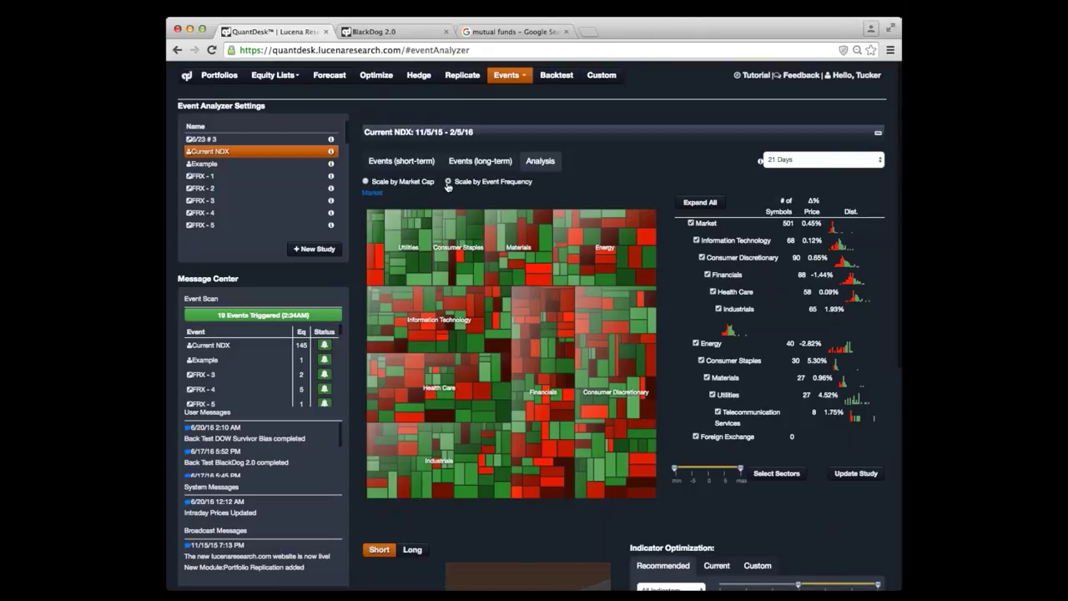
pyautogui.moveTo(498, 511)
pyautogui.scroll(-4, 498, 512)
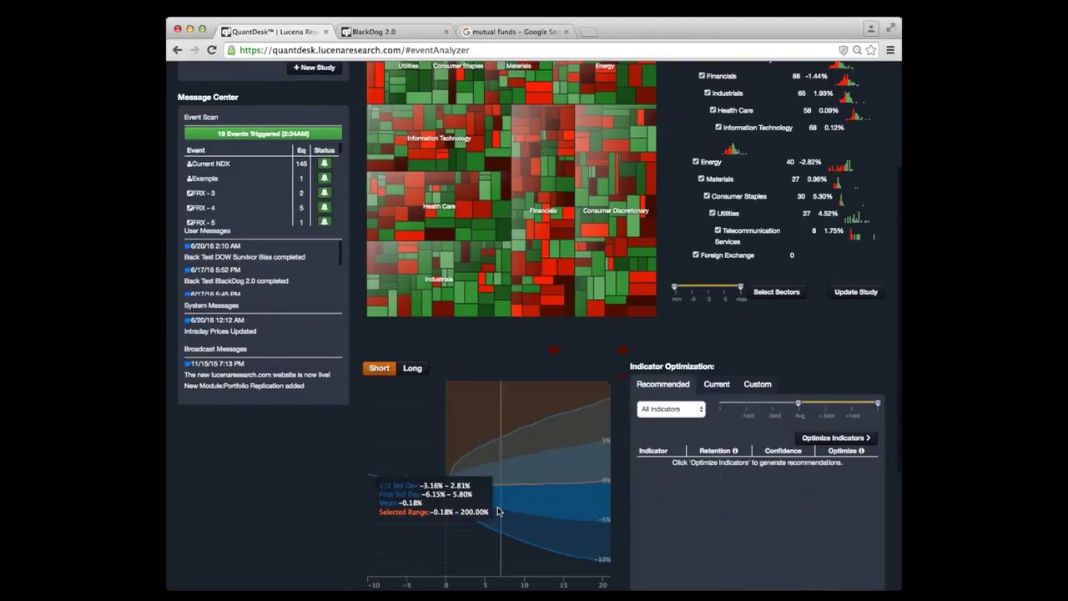
# Clear the range line on the Short/Long return chart and scroll to the summary statistics
pyautogui.click(498, 511)
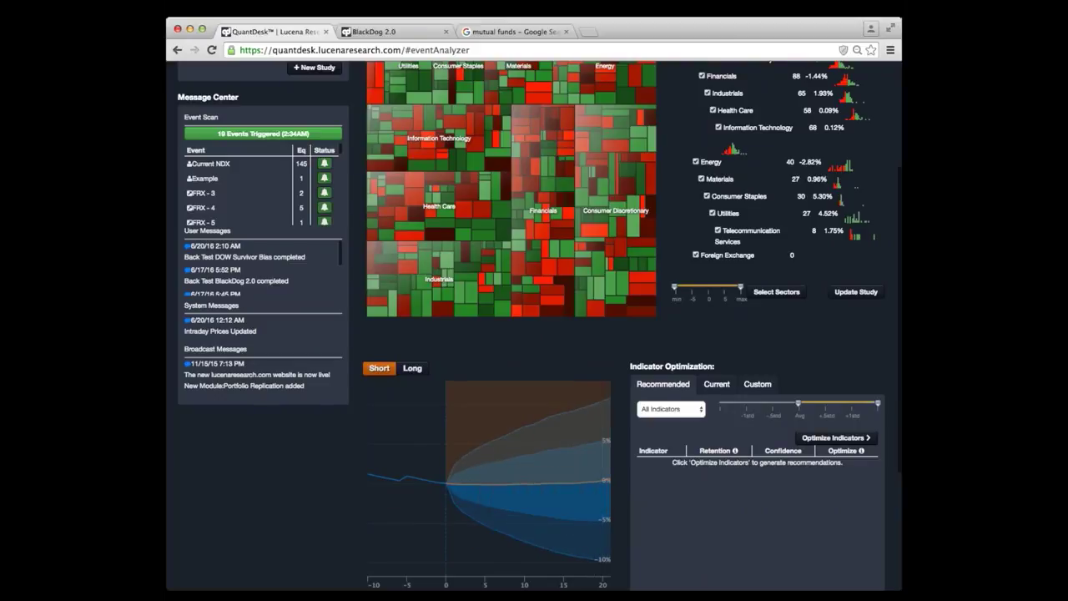
pyautogui.scroll(-2, 534, 333)
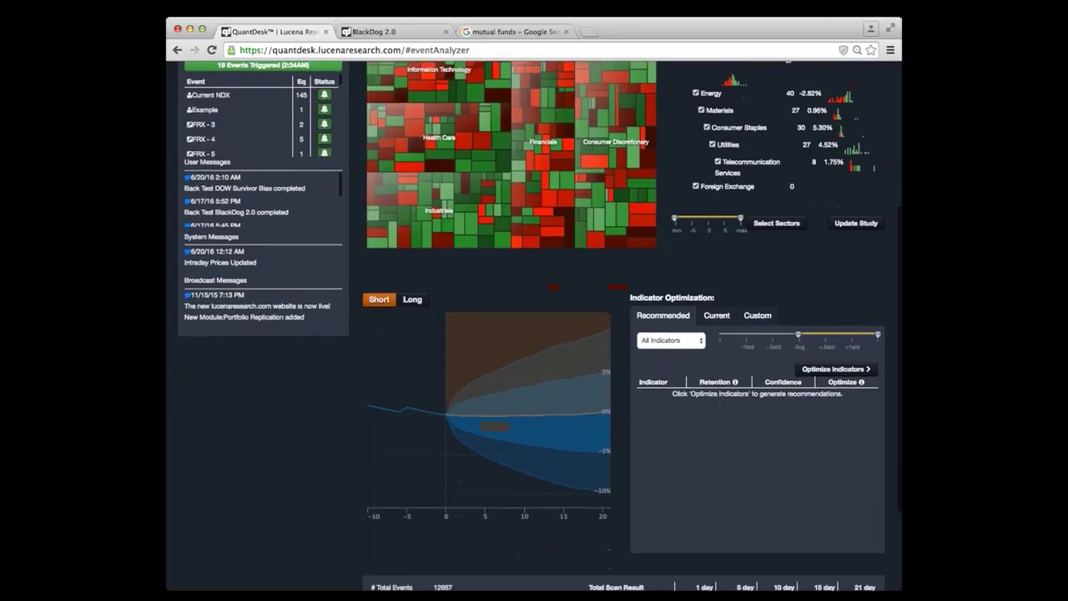
pyautogui.scroll(-3, 533, 334)
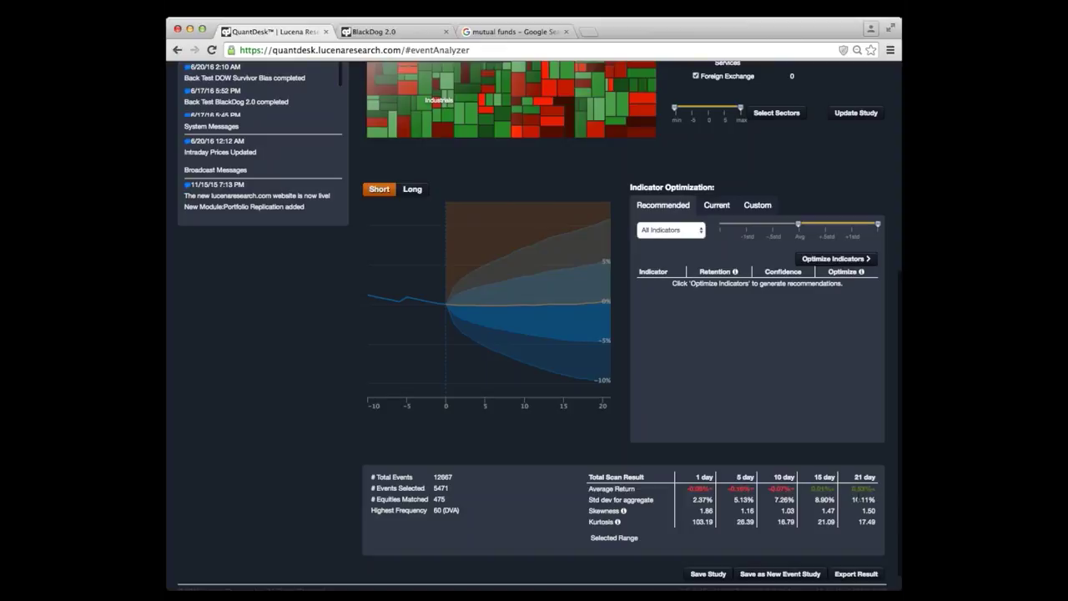
# Run Optimize Indicators to get recommended indicators with retention percentages and confidence ratings
pyautogui.click(834, 260)
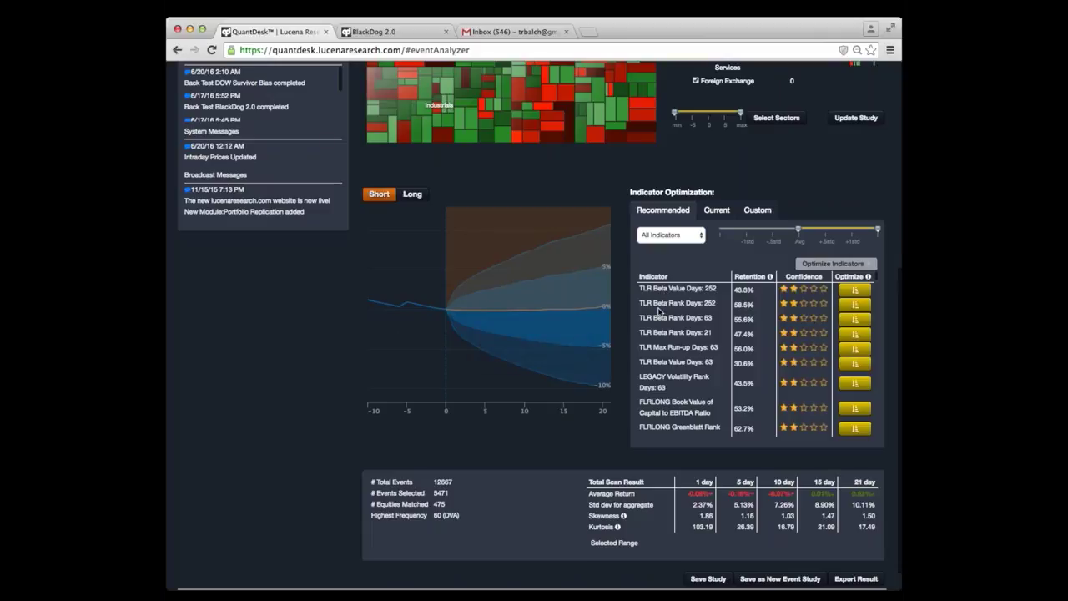
pyautogui.click(854, 303)
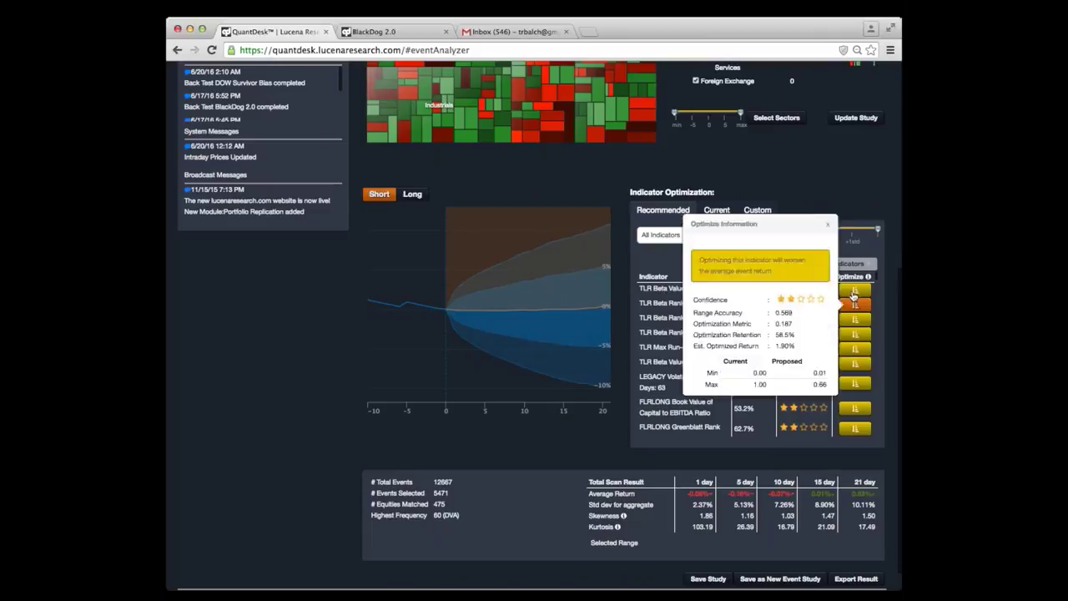
pyautogui.click(842, 160)
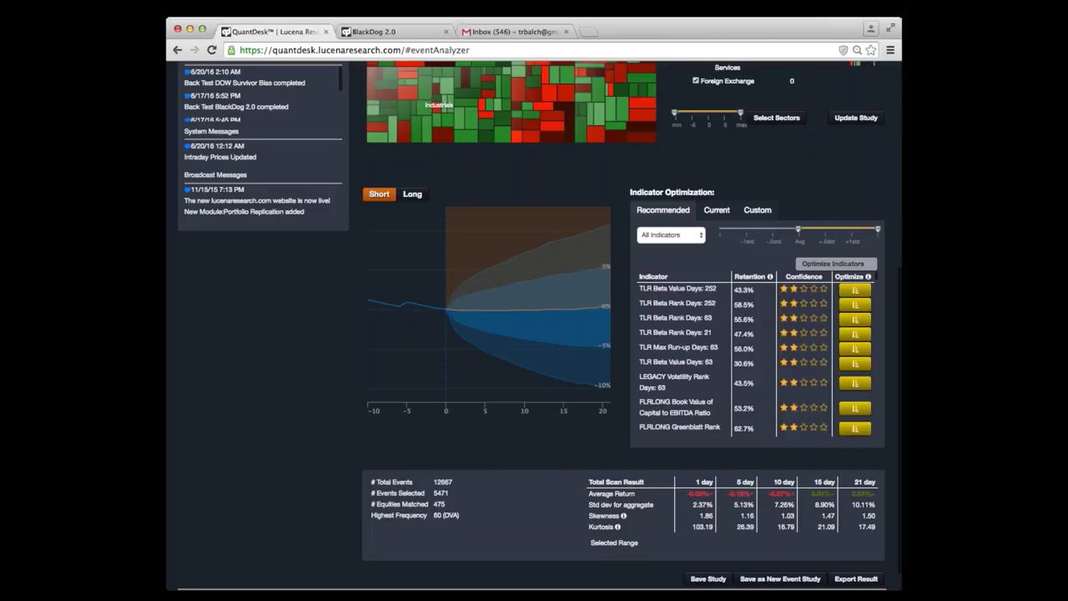
pyautogui.scroll(5, 680, 320)
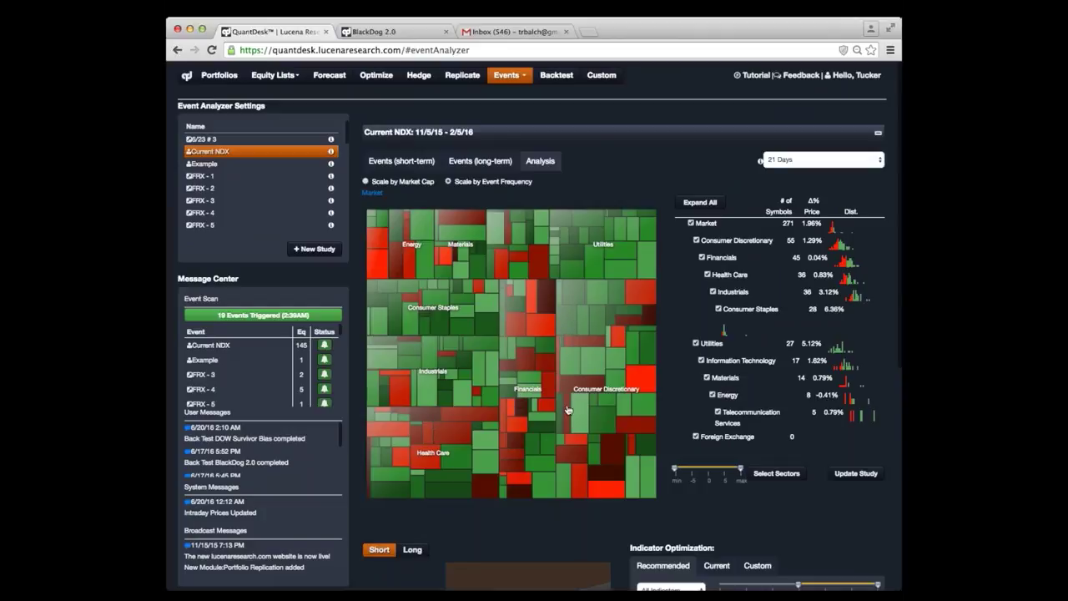
pyautogui.scroll(-1, 566, 422)
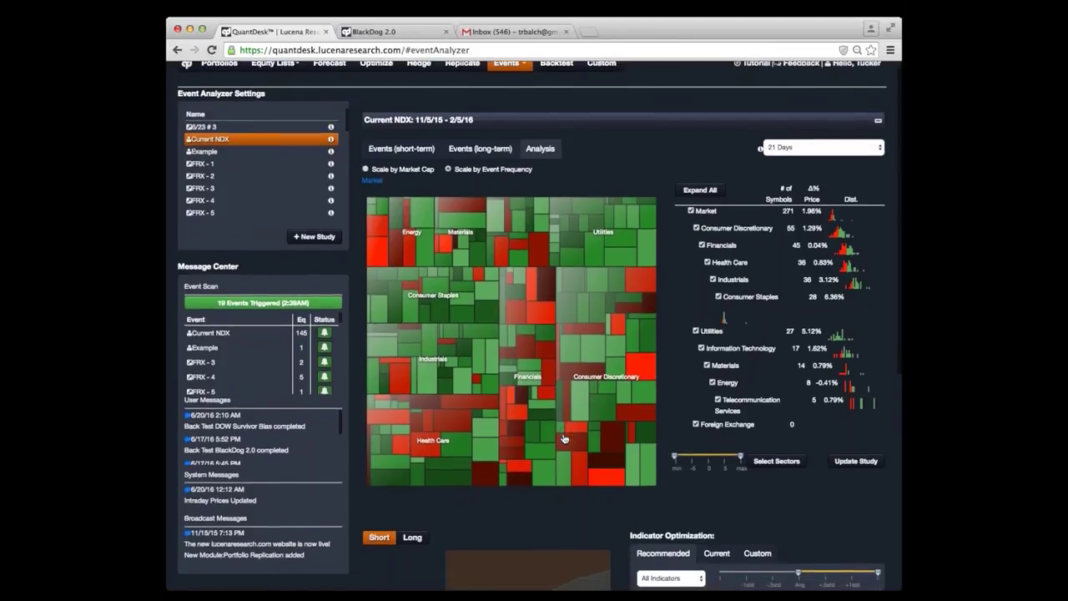
pyautogui.scroll(-3, 564, 437)
pyautogui.scroll(-2, 563, 438)
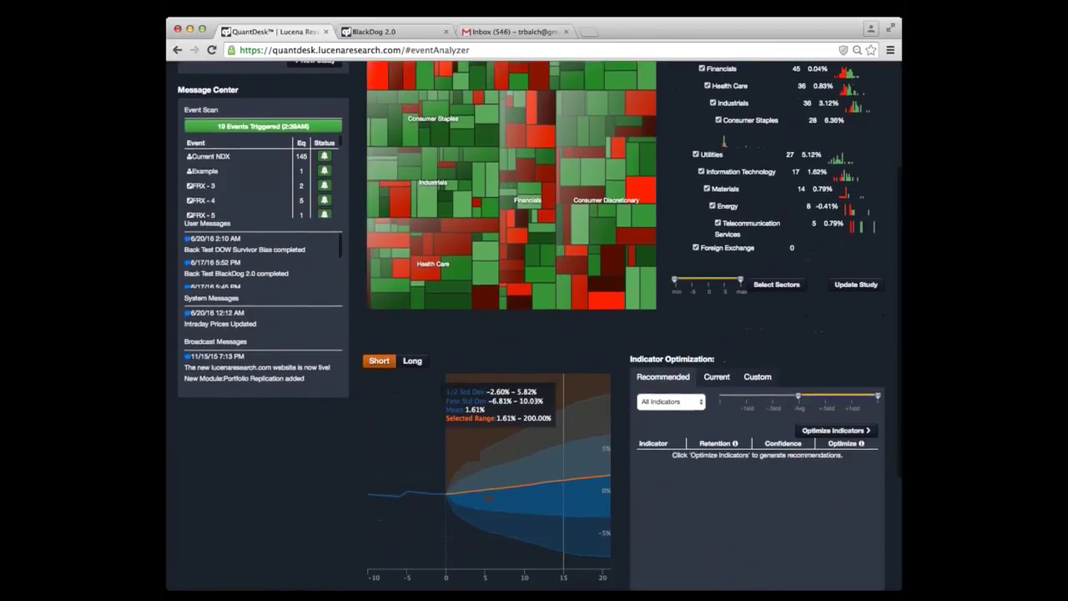
pyautogui.scroll(-1, 564, 438)
pyautogui.scroll(-2, 505, 413)
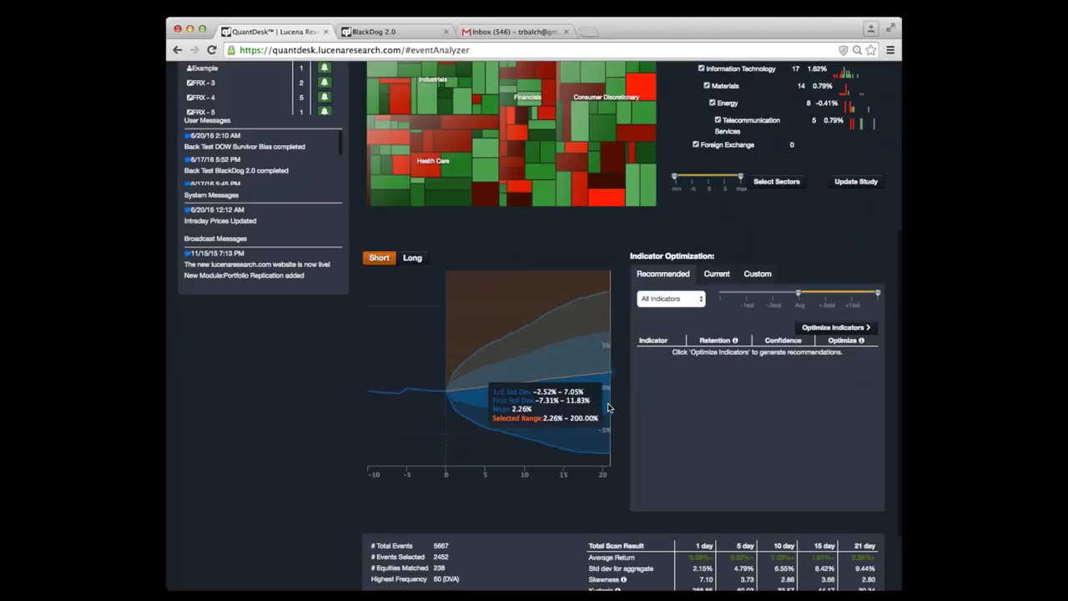
pyautogui.scroll(-1, 609, 407)
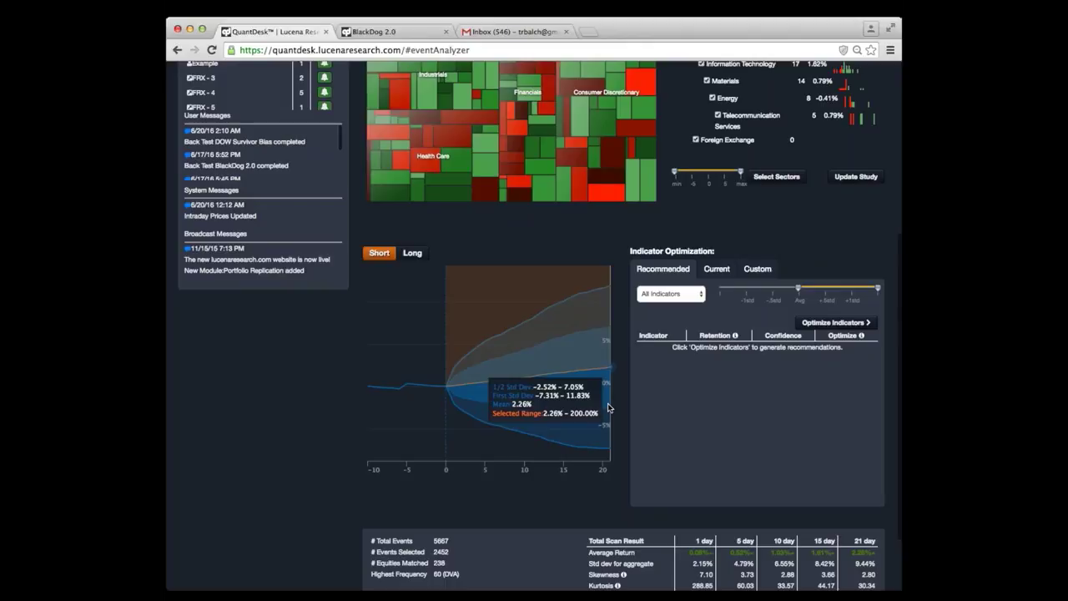
pyautogui.scroll(5, 608, 407)
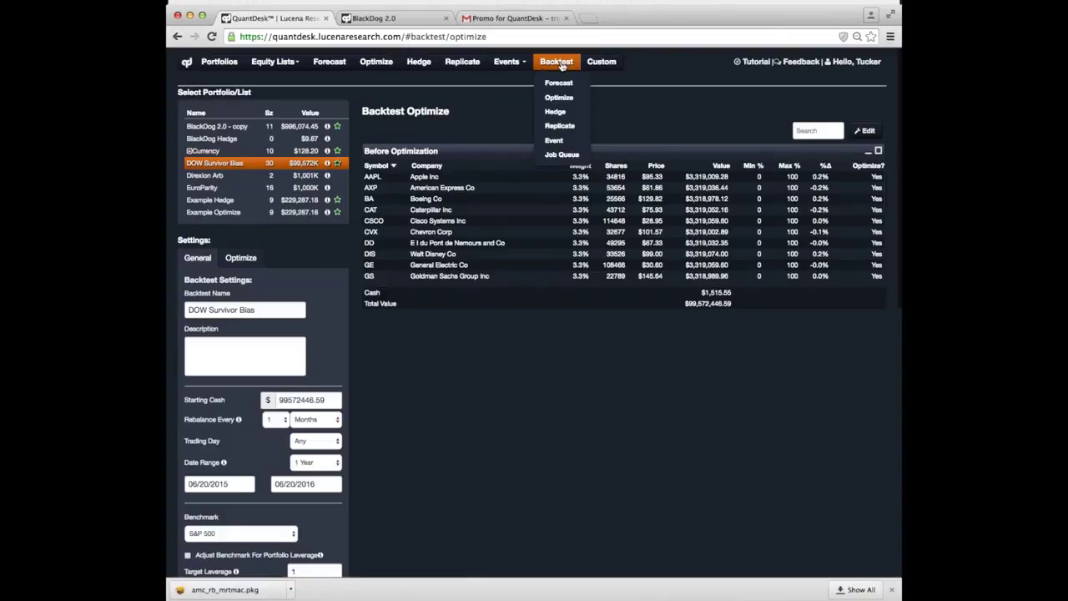
# Review DOW Survivor Bias optimize settings down to 5 bps slippage and $0.003/share commission
pyautogui.click(559, 98)
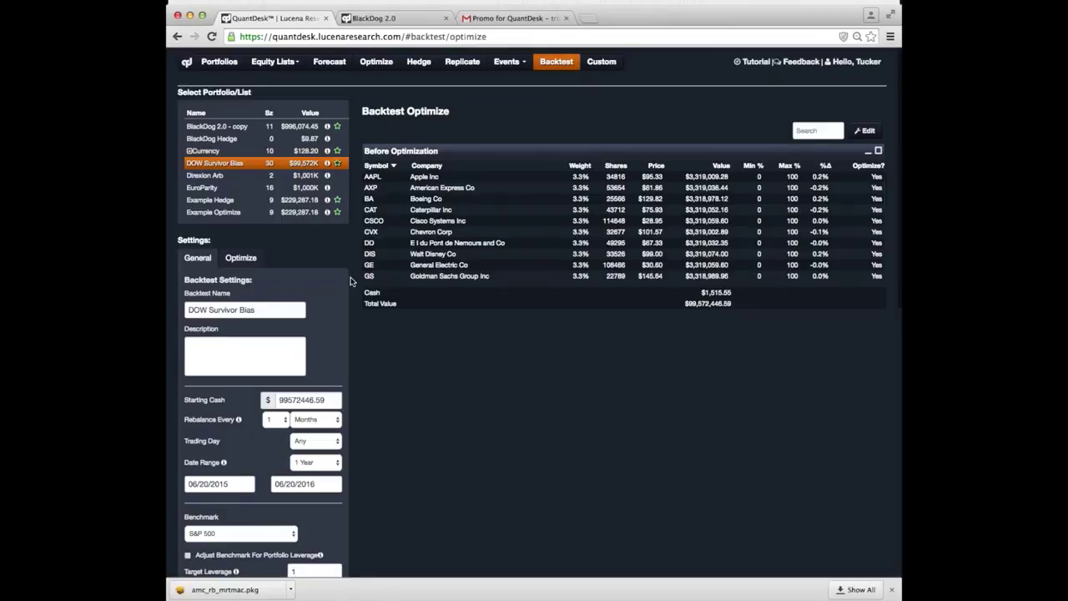
pyautogui.scroll(-1, 350, 282)
pyautogui.scroll(-1, 349, 282)
pyautogui.scroll(-2, 349, 282)
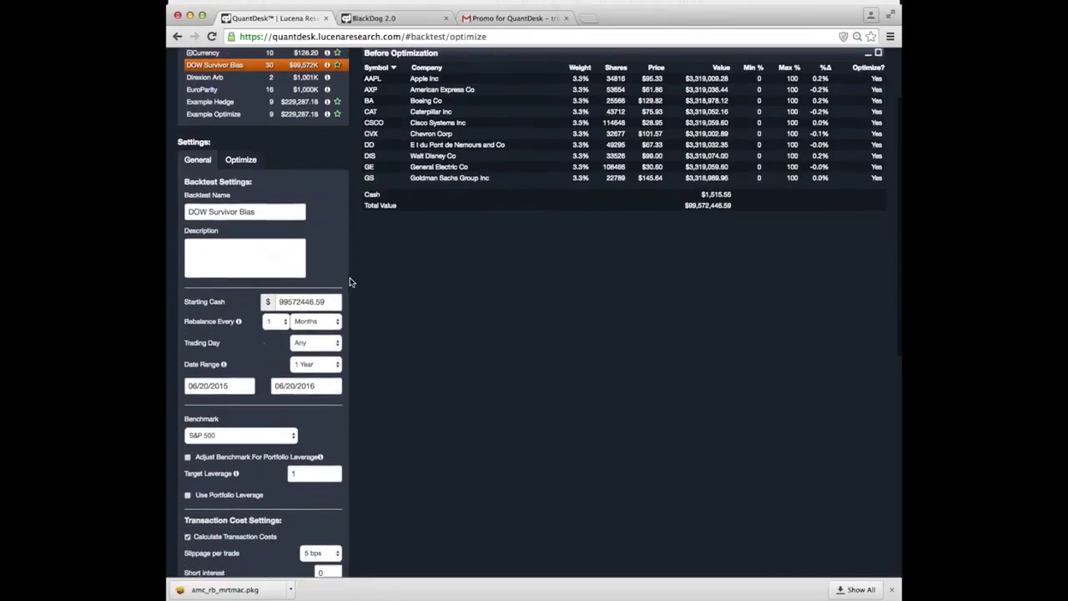
pyautogui.scroll(-1, 347, 281)
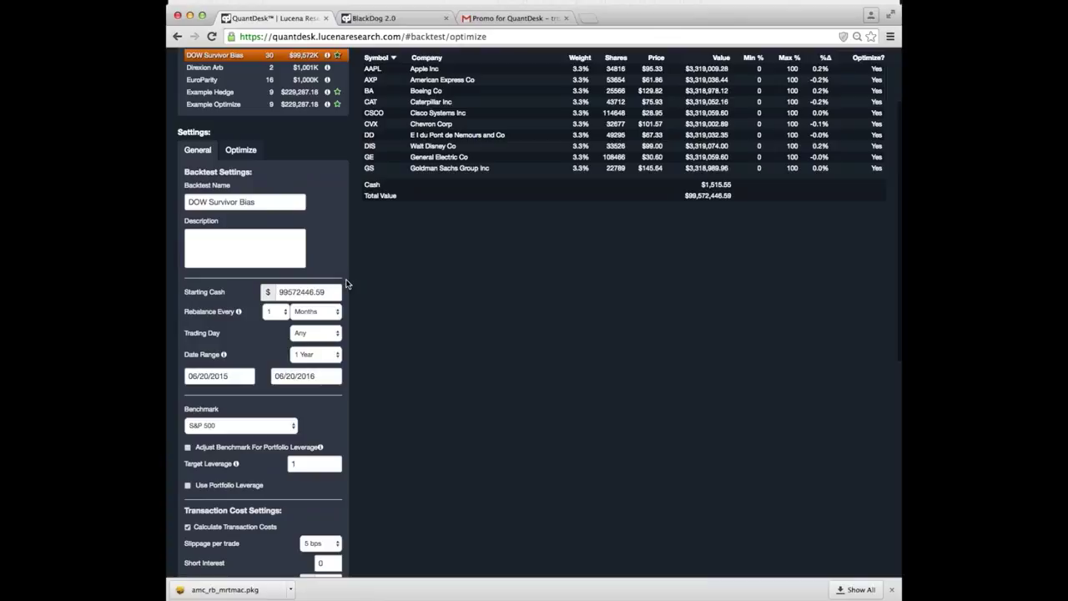
pyautogui.scroll(-3, 347, 283)
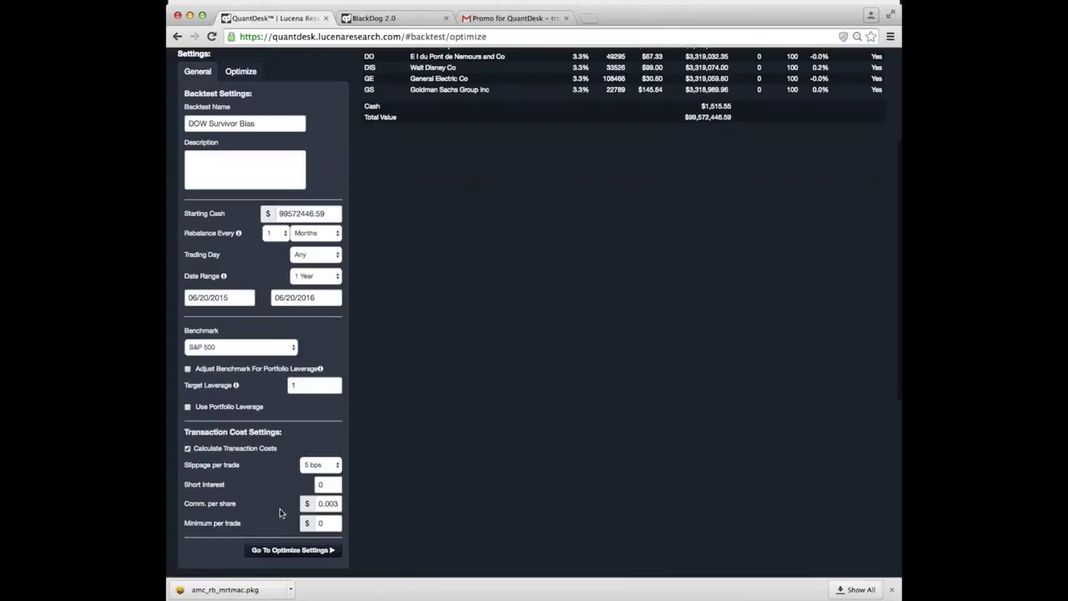
# Launch the DOW Survivor Bias backtest optimization and let it process in the background
pyautogui.click(275, 551)
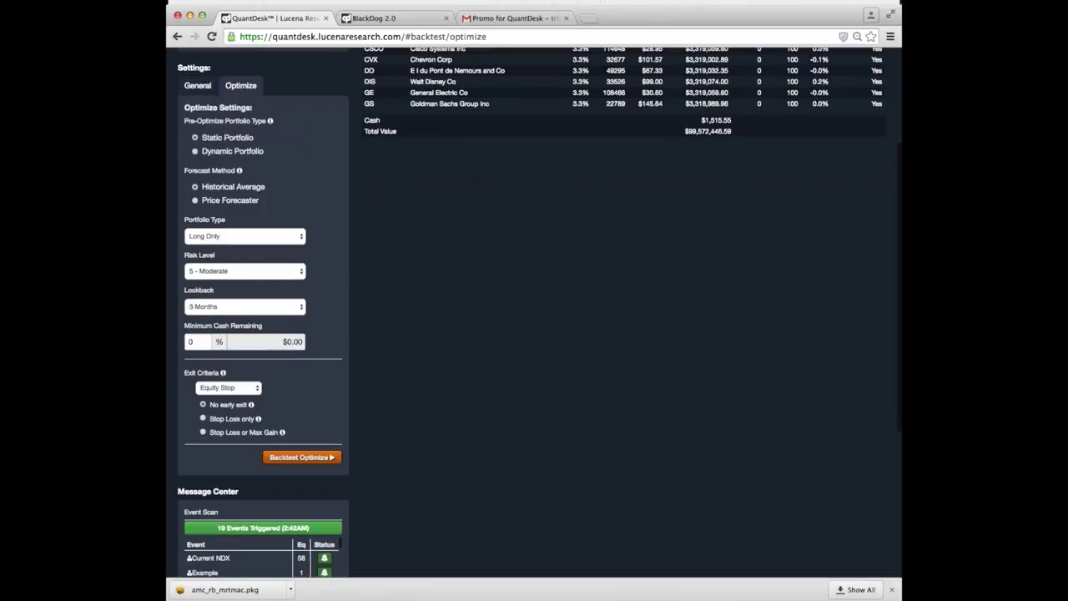
pyautogui.click(309, 457)
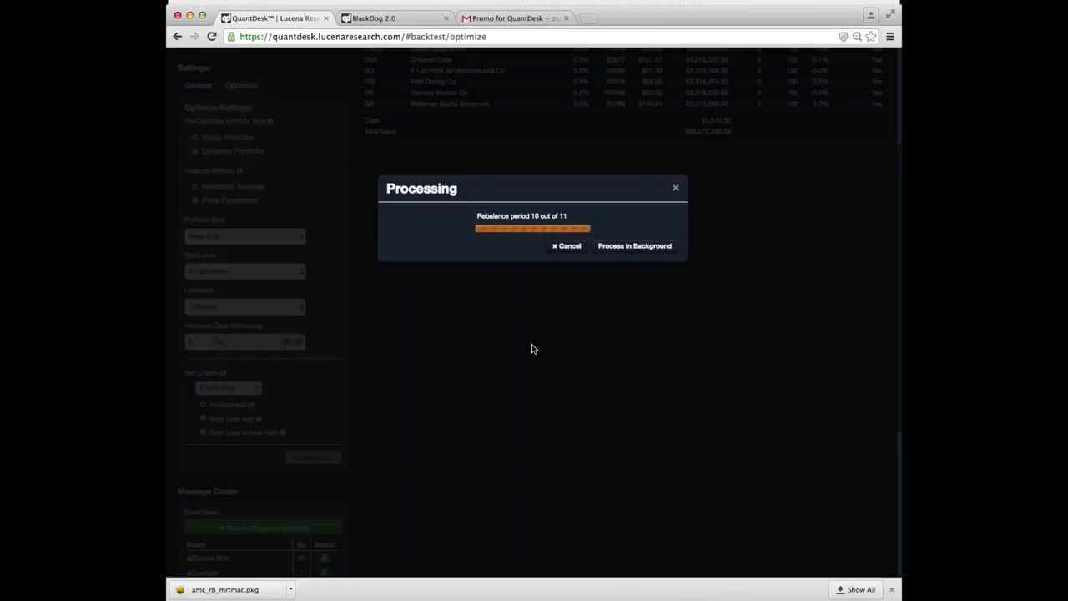
pyautogui.click(643, 248)
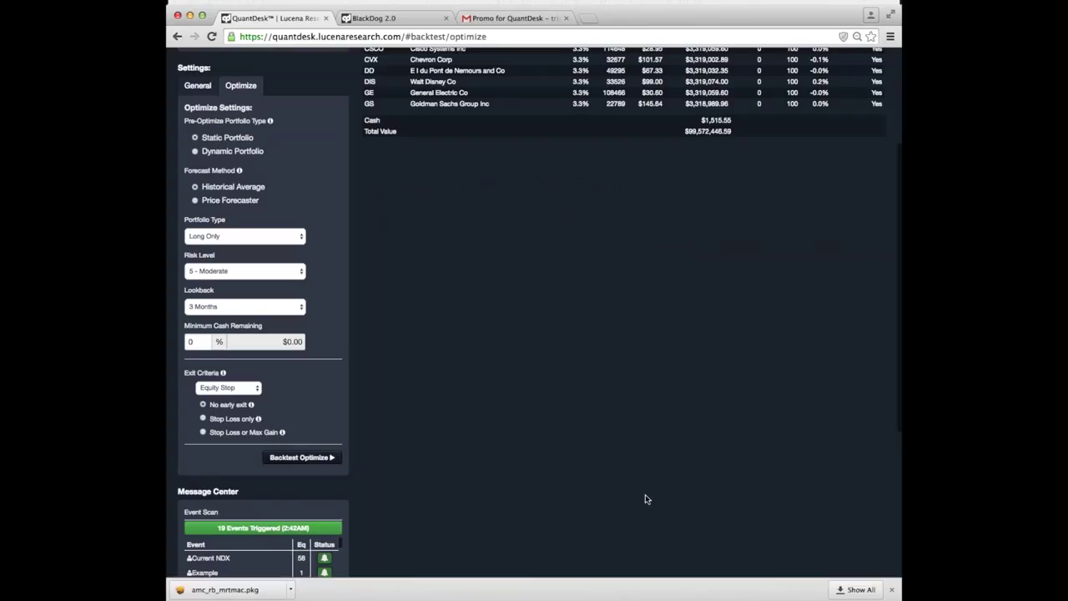
pyautogui.scroll(3, 645, 494)
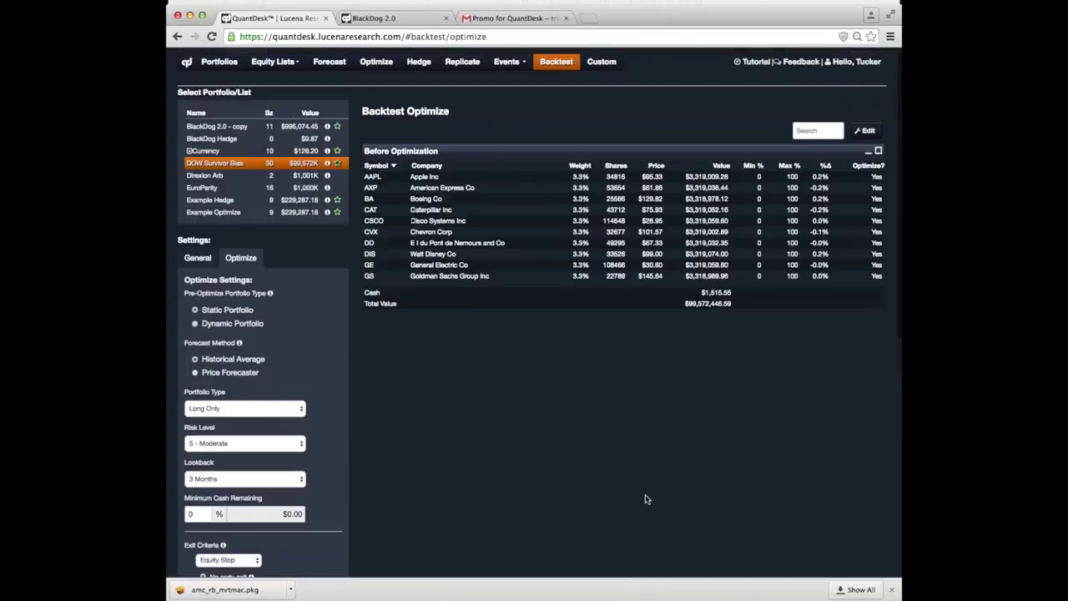
# Show the Backtest Job Queue, where the DOW Survivor Bias optimization is still generating
pyautogui.click(568, 67)
pyautogui.click(568, 155)
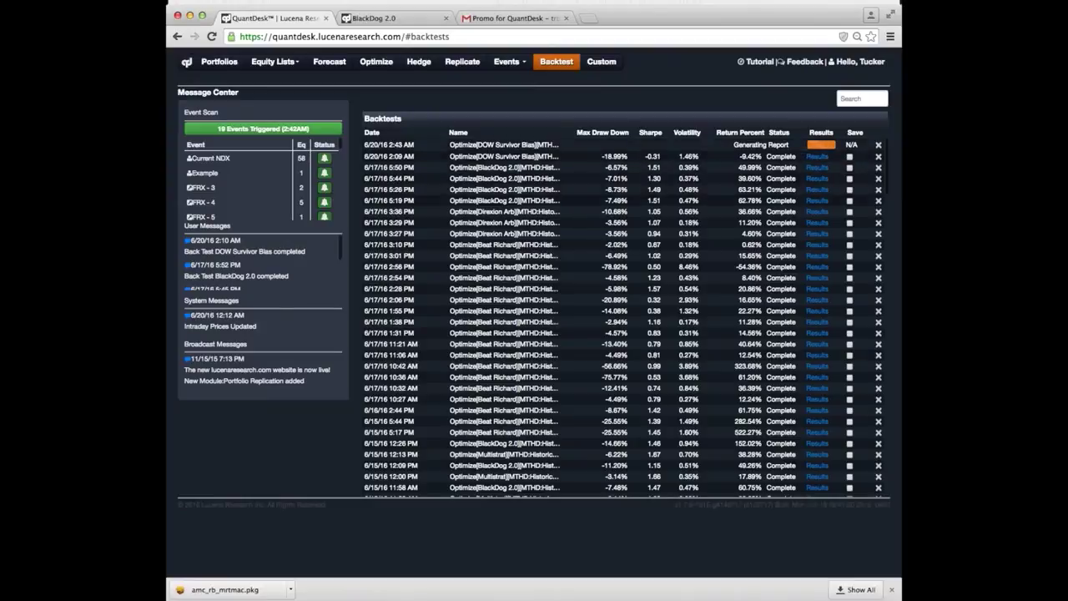
# Open a completed BlackDog 2.0 backtest's results: 63.21% strategy versus 65.23% benchmark return
pyautogui.click(819, 192)
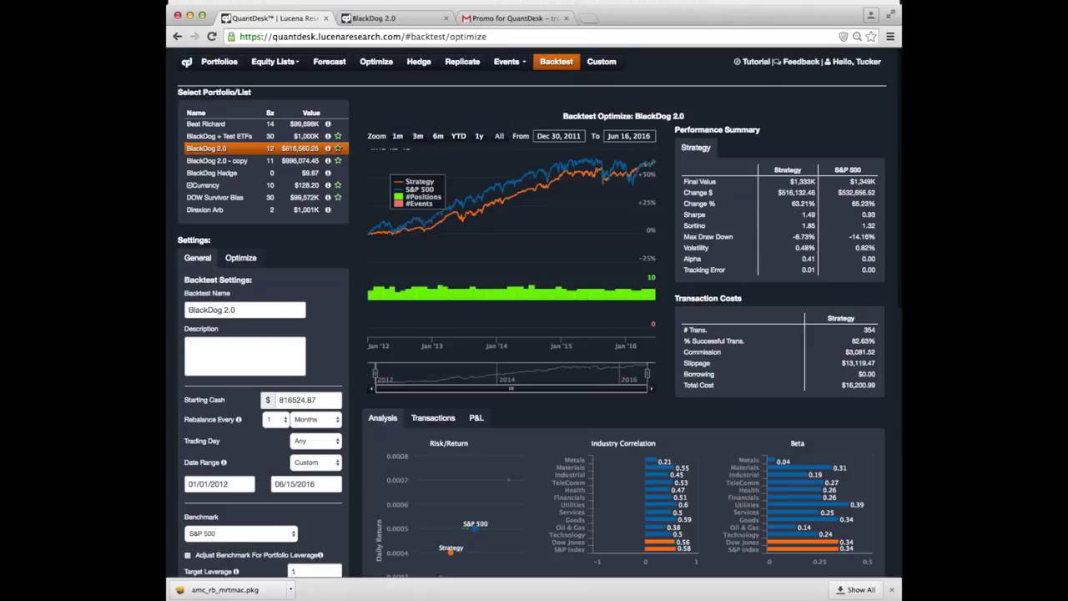
pyautogui.scroll(-1, 761, 253)
pyautogui.scroll(-2, 762, 252)
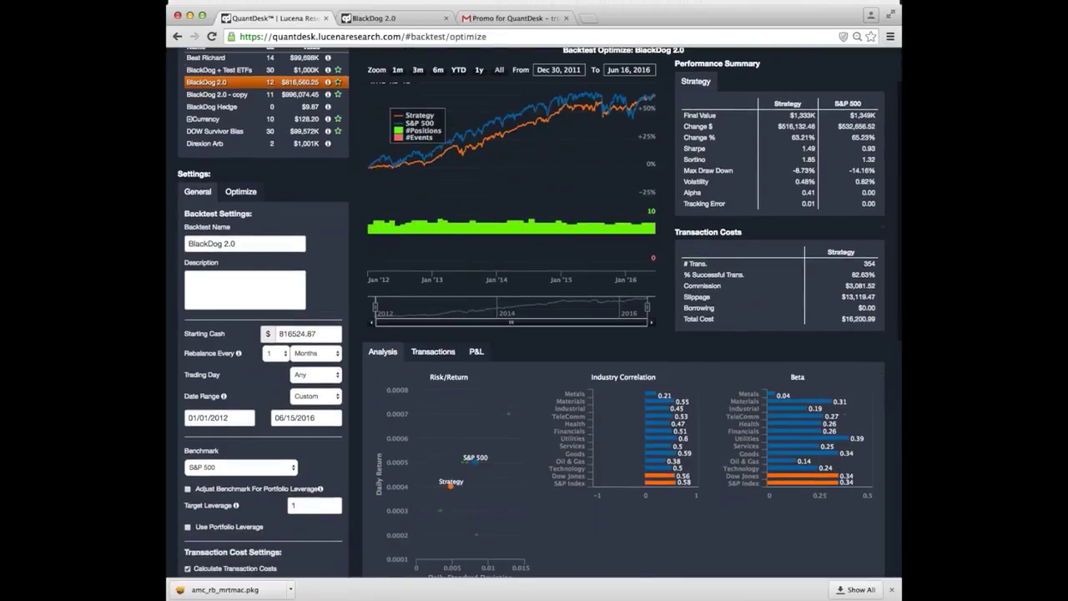
pyautogui.scroll(-1, 696, 284)
pyautogui.scroll(-1, 696, 284)
pyautogui.scroll(-5, 697, 284)
pyautogui.scroll(-3, 696, 283)
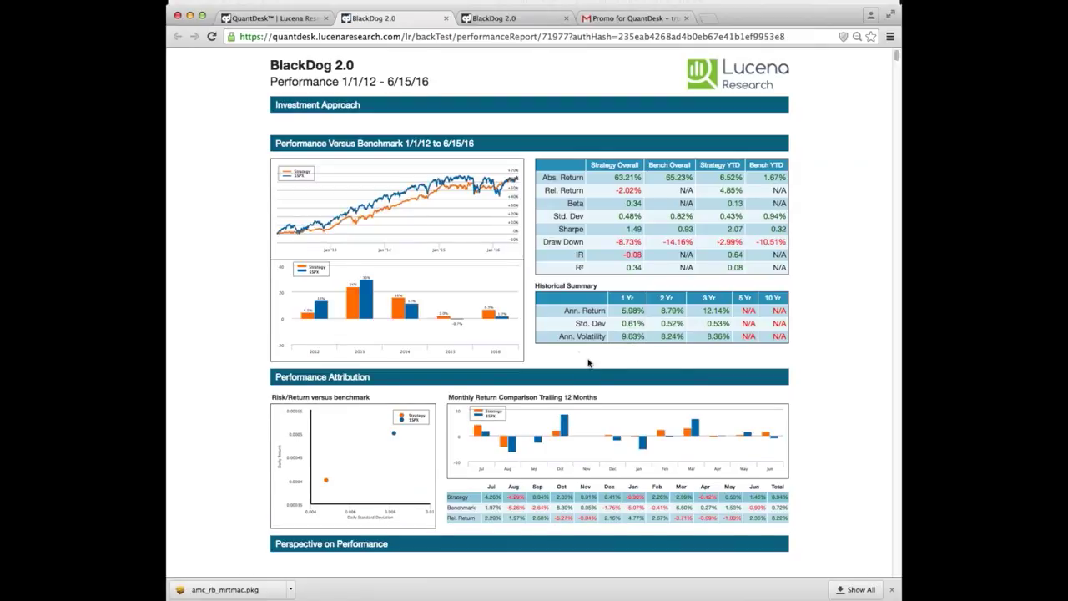
# Scroll briefly into the BlackDog 2.0 performance report and back
pyautogui.scroll(-10, 567, 354)
pyautogui.scroll(-2, 570, 359)
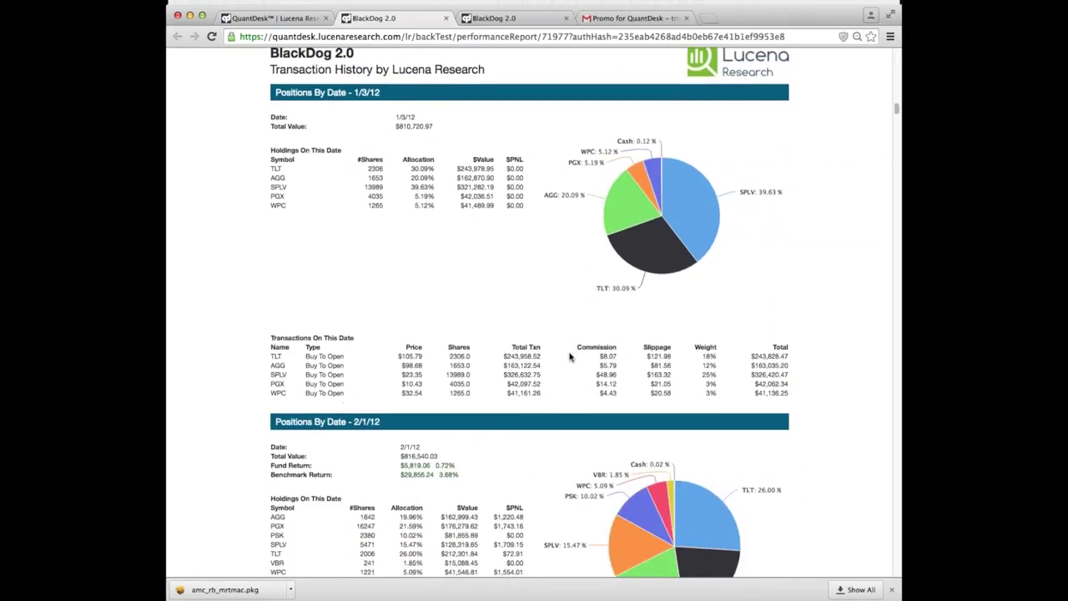
pyautogui.scroll(1, 569, 357)
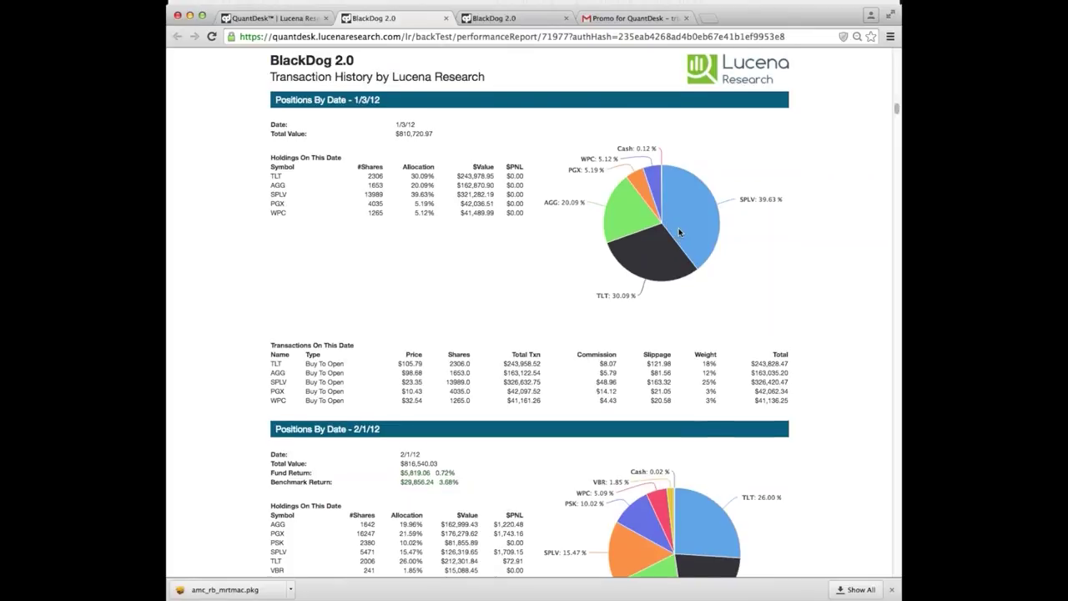
# Scroll through monthly transaction-history positions from January 2012, then return to the performance summary
pyautogui.scroll(-1, 679, 232)
pyautogui.scroll(-2, 680, 232)
pyautogui.scroll(-1, 680, 232)
pyautogui.scroll(-4, 680, 232)
pyautogui.scroll(-3, 680, 231)
pyautogui.scroll(-3, 680, 233)
pyautogui.scroll(-3, 680, 233)
pyautogui.scroll(-2, 680, 233)
pyautogui.scroll(-1, 680, 233)
pyautogui.scroll(-2, 680, 233)
pyautogui.scroll(-1, 680, 233)
pyautogui.scroll(-3, 680, 233)
pyautogui.scroll(-2, 680, 233)
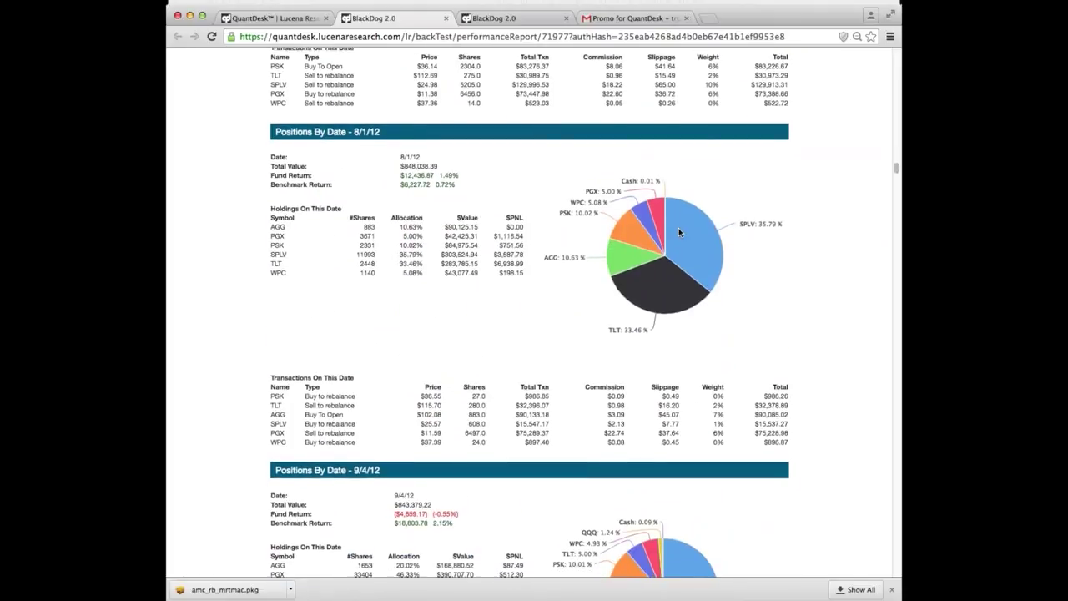
pyautogui.scroll(5, 678, 232)
pyautogui.scroll(5, 679, 232)
pyautogui.scroll(5, 679, 232)
pyautogui.scroll(10, 678, 232)
pyautogui.scroll(10, 678, 231)
pyautogui.scroll(10, 678, 232)
pyautogui.scroll(3, 680, 233)
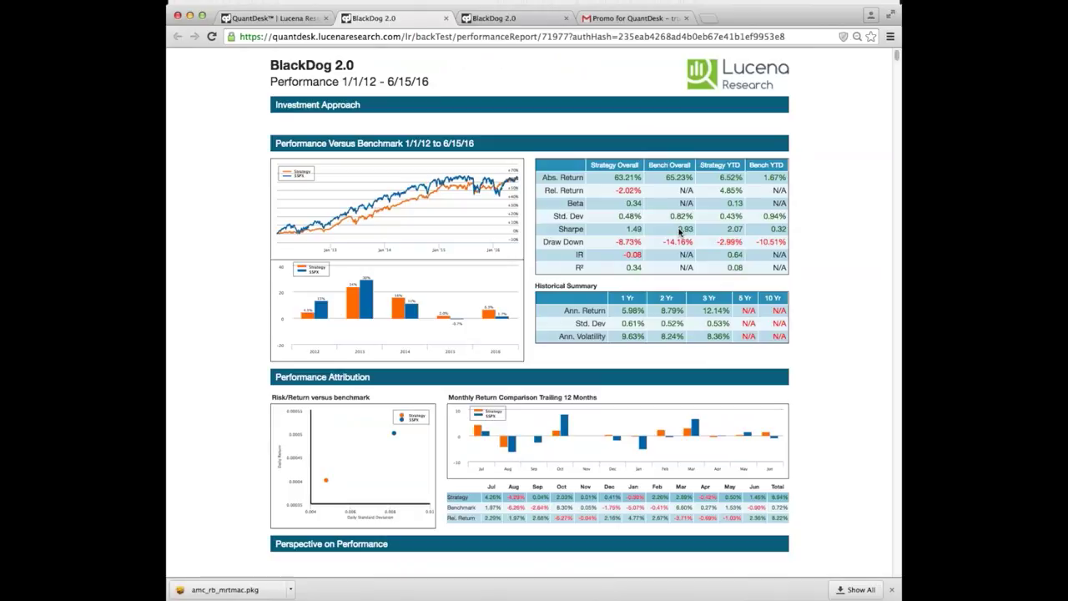